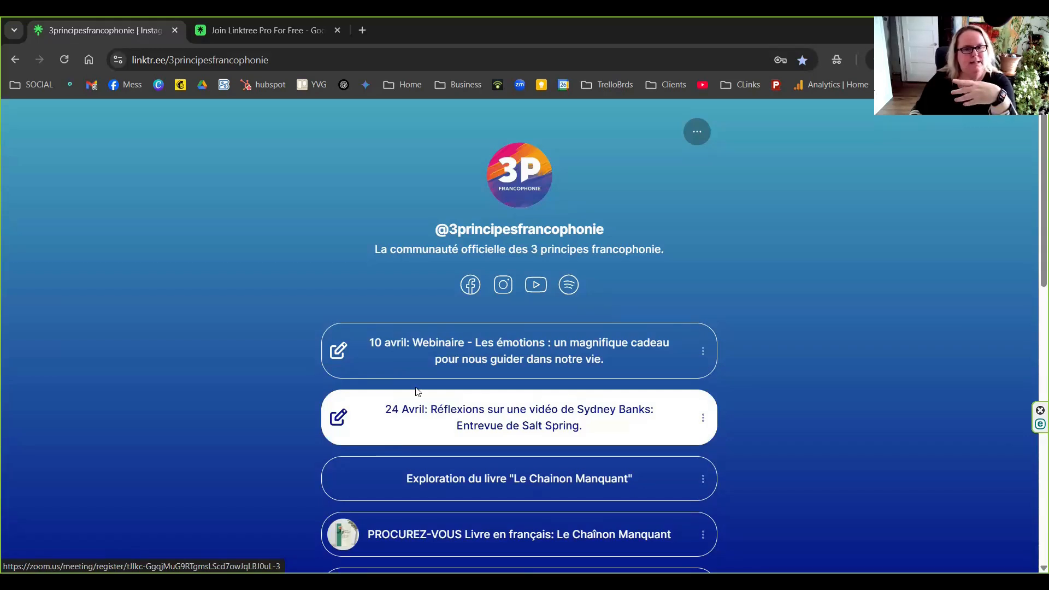
Step: Open the 10 avril webinar link, look over its Zoom registration page down to the form, and close it
left_click(437, 359)
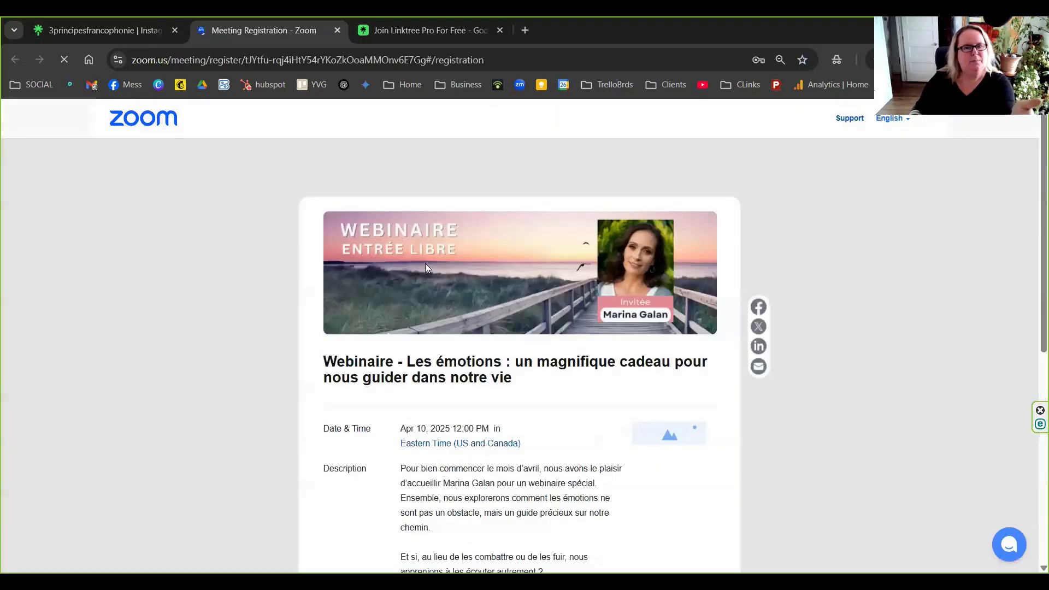
scroll(427, 268, "down", 6)
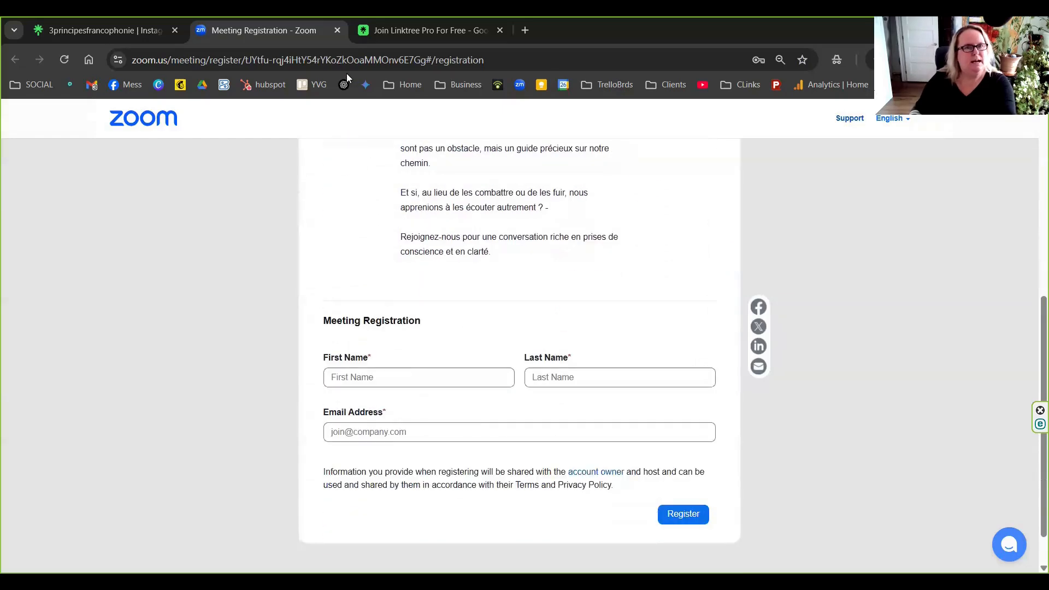
left_click(337, 31)
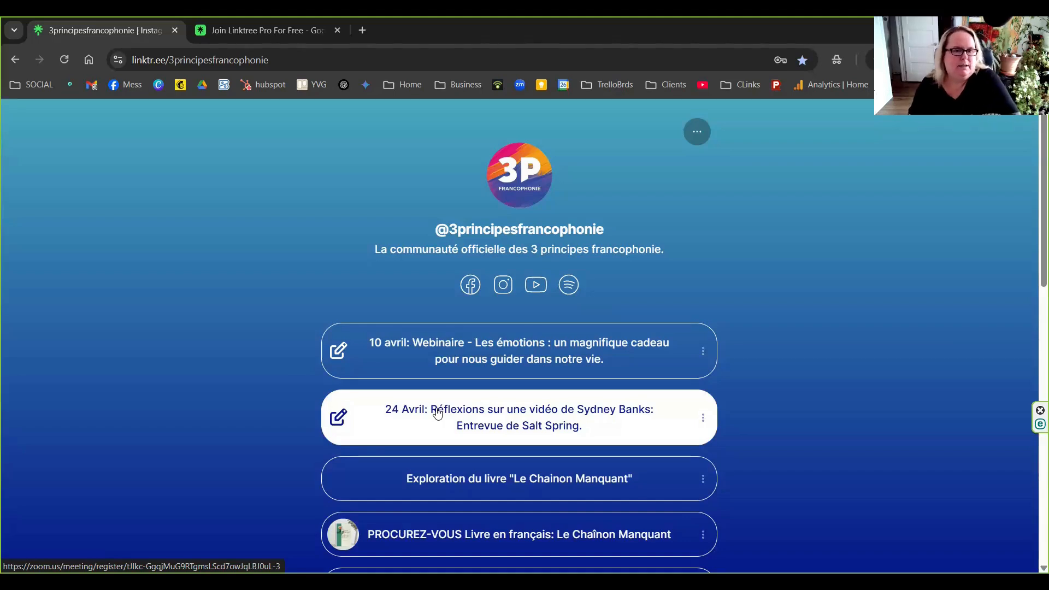
Step: Examine the full list of links on the public 3principesfrancophonie page, from the events and playlists to the community and social links
scroll(437, 413, "down", 1)
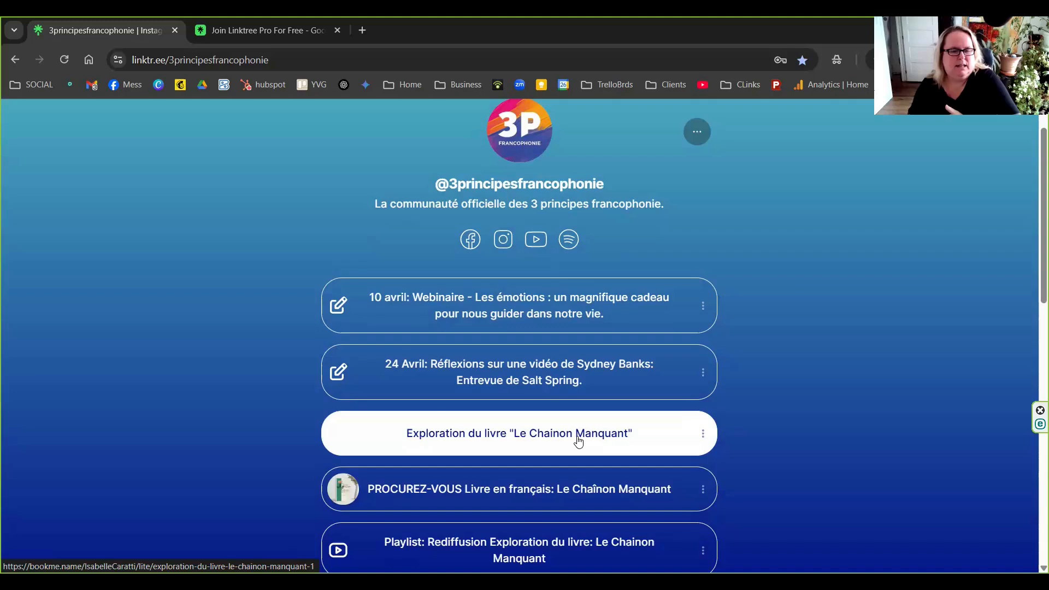
scroll(579, 441, "down", 2)
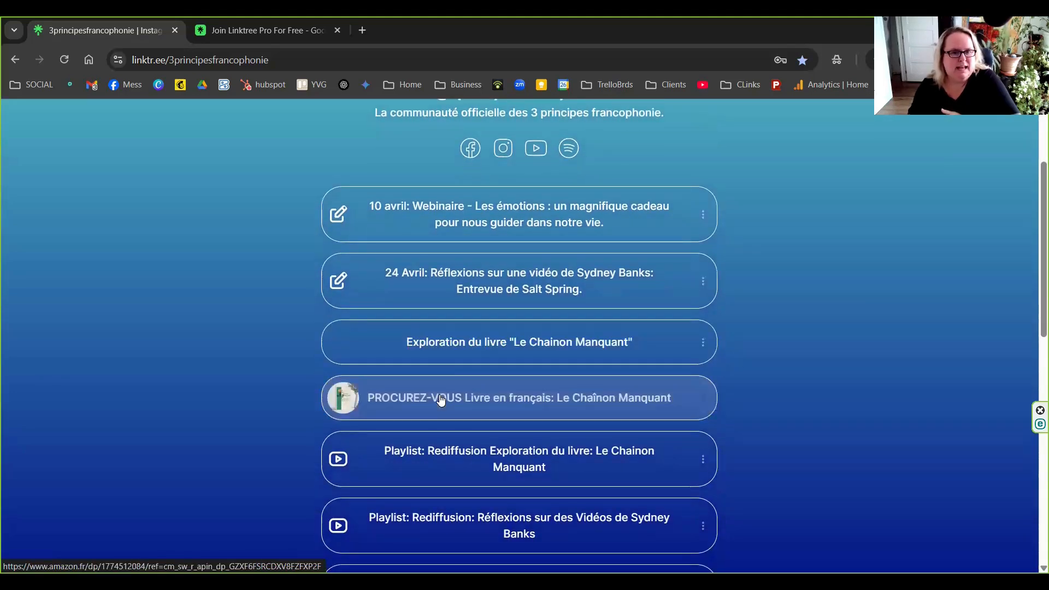
scroll(425, 395, "down", 2)
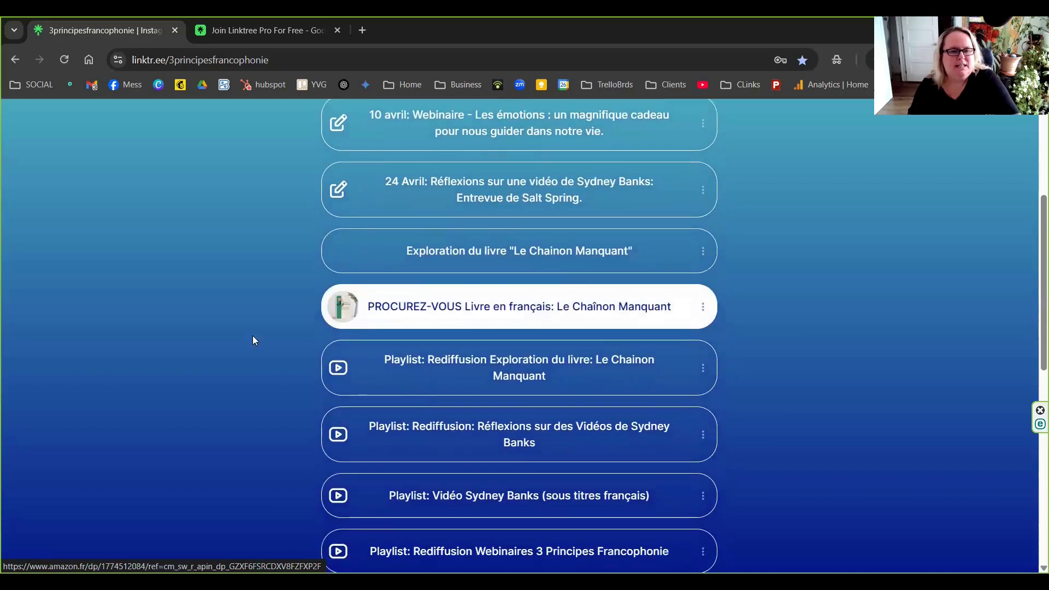
scroll(229, 313, "down", 1)
scroll(228, 319, "down", 1)
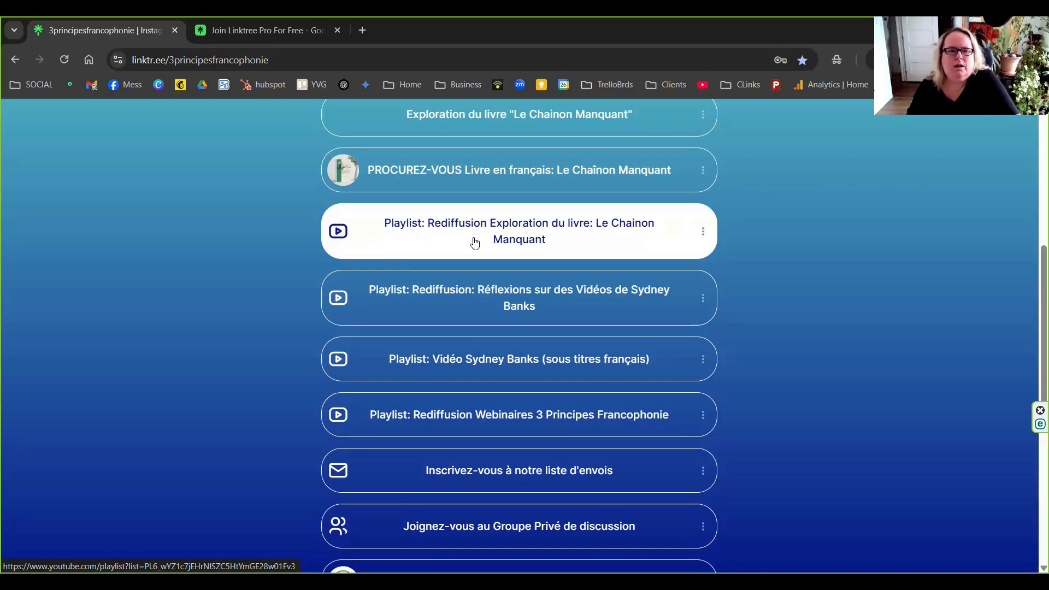
left_click(540, 240)
left_click(499, 233)
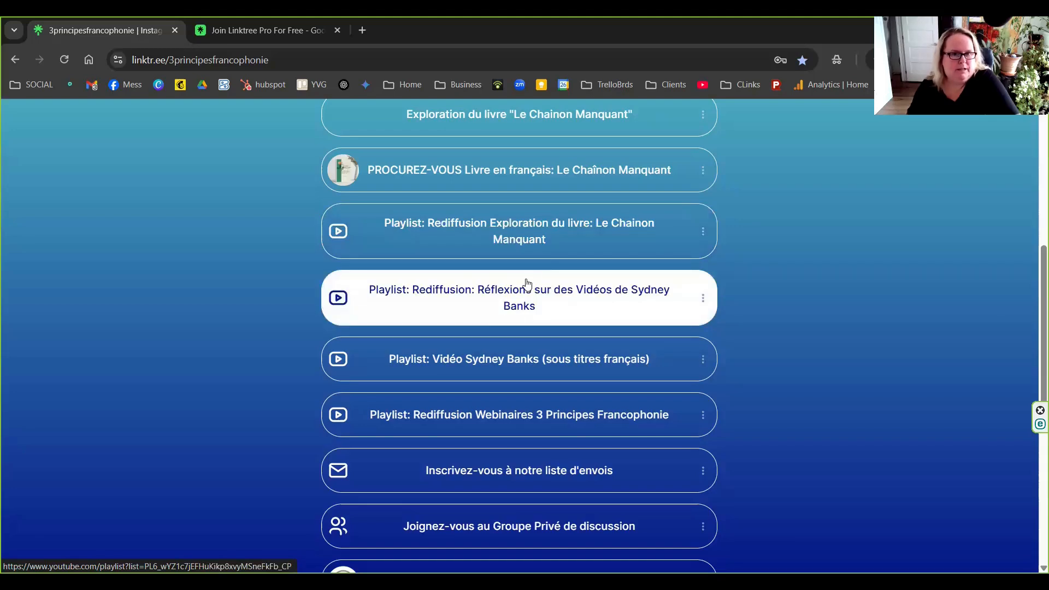
scroll(528, 283, "down", 2)
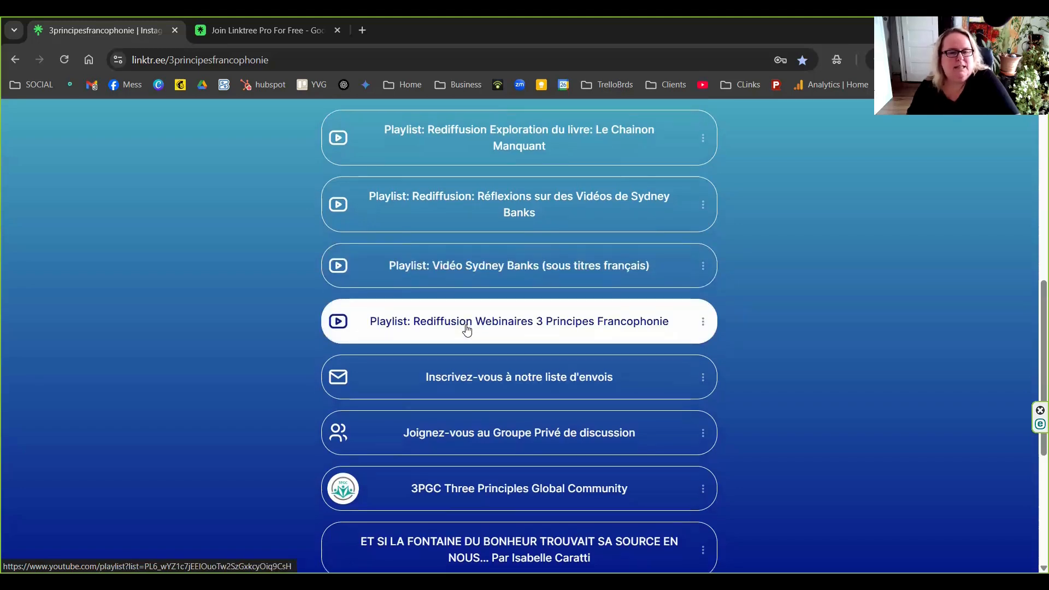
scroll(467, 328, "down", 2)
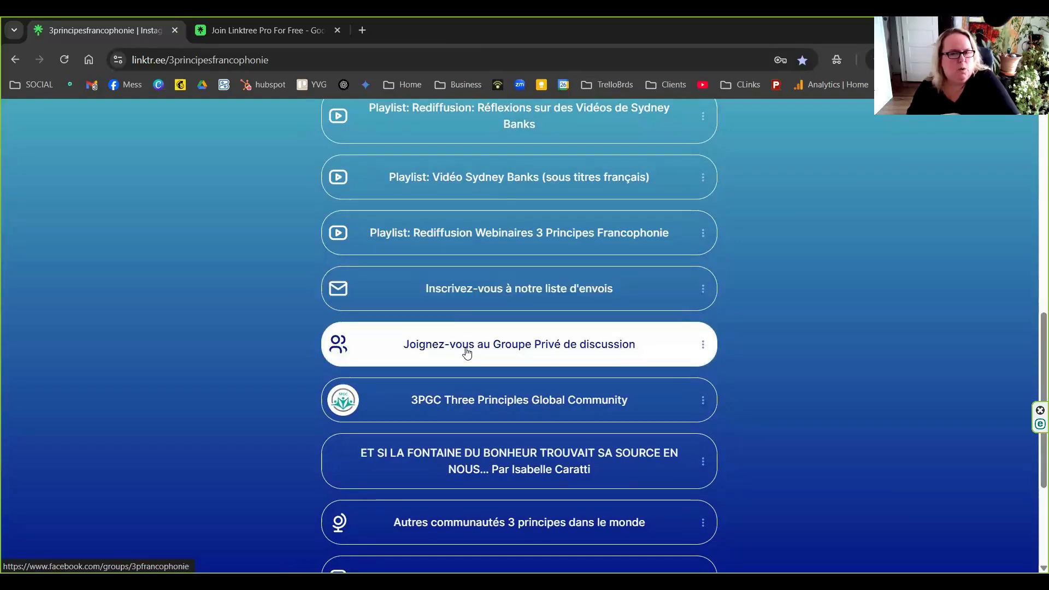
scroll(467, 352, "down", 1)
scroll(467, 353, "down", 1)
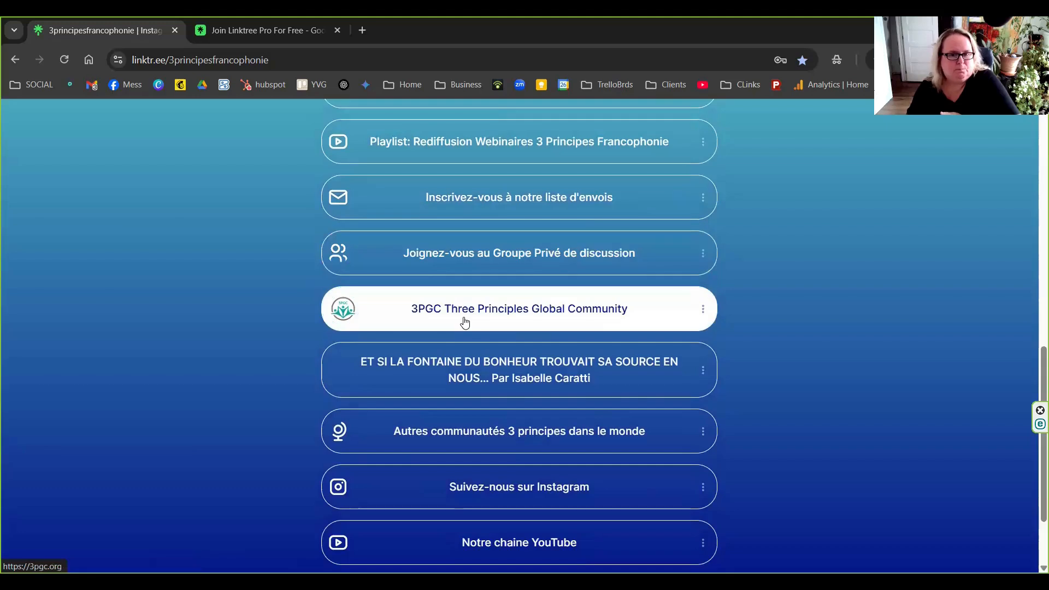
scroll(464, 322, "down", 2)
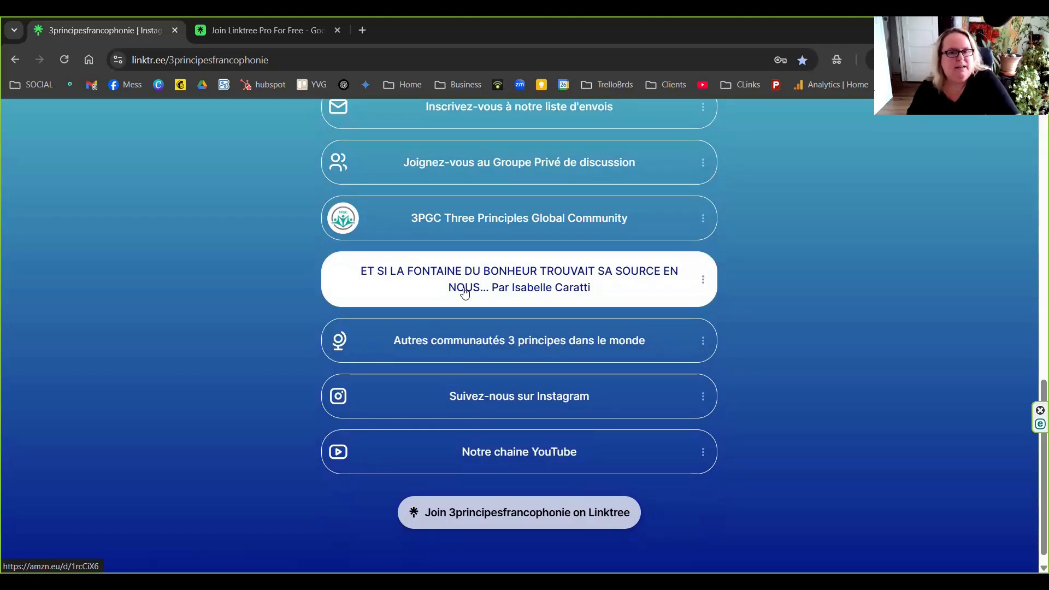
Step: Open the "Autres communautés 3 principes dans le monde" link, view the International Communities page, and return to the start of the Linktree page
left_click(476, 343)
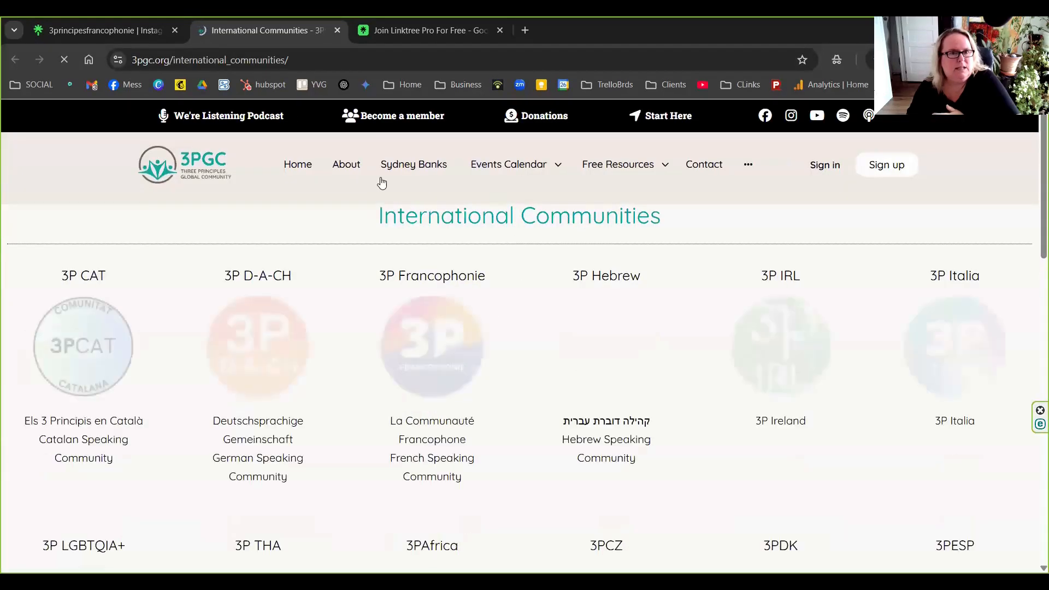
scroll(412, 395, "down", 7)
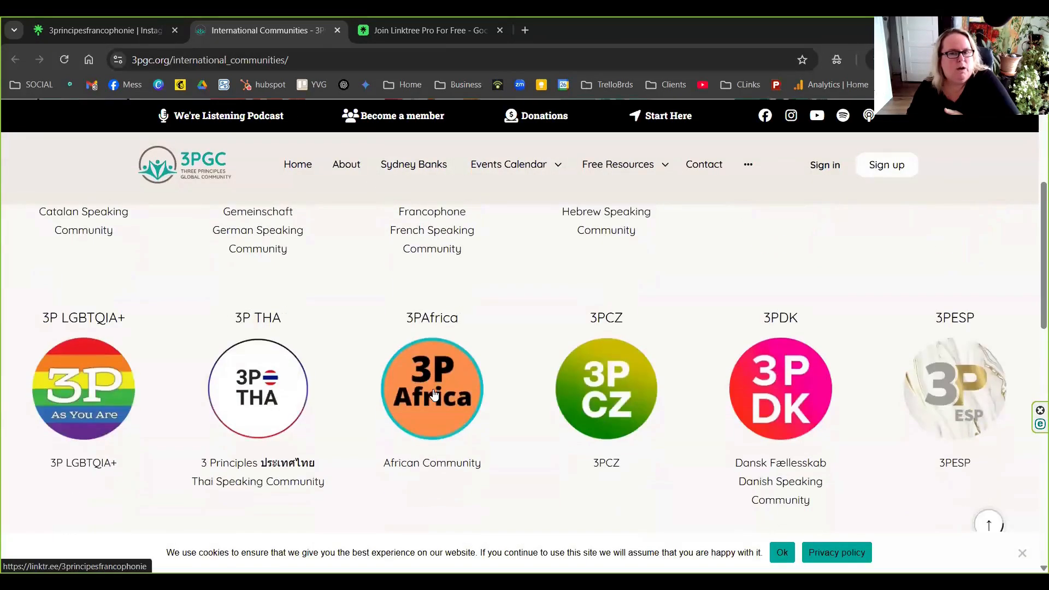
scroll(434, 394, "up", 9)
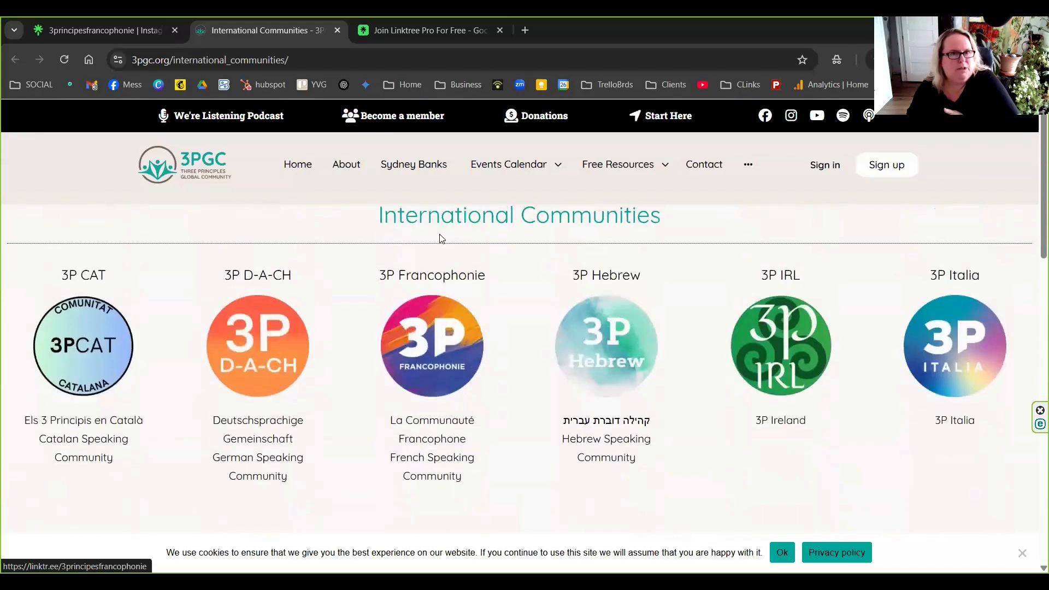
left_click(338, 30)
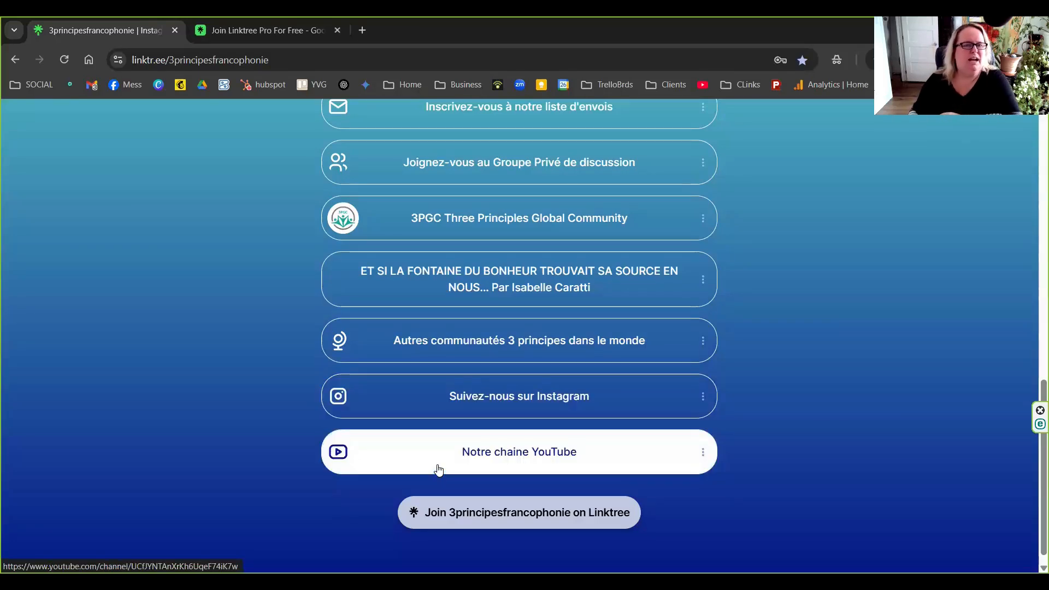
scroll(438, 470, "up", 3)
scroll(439, 469, "up", 8)
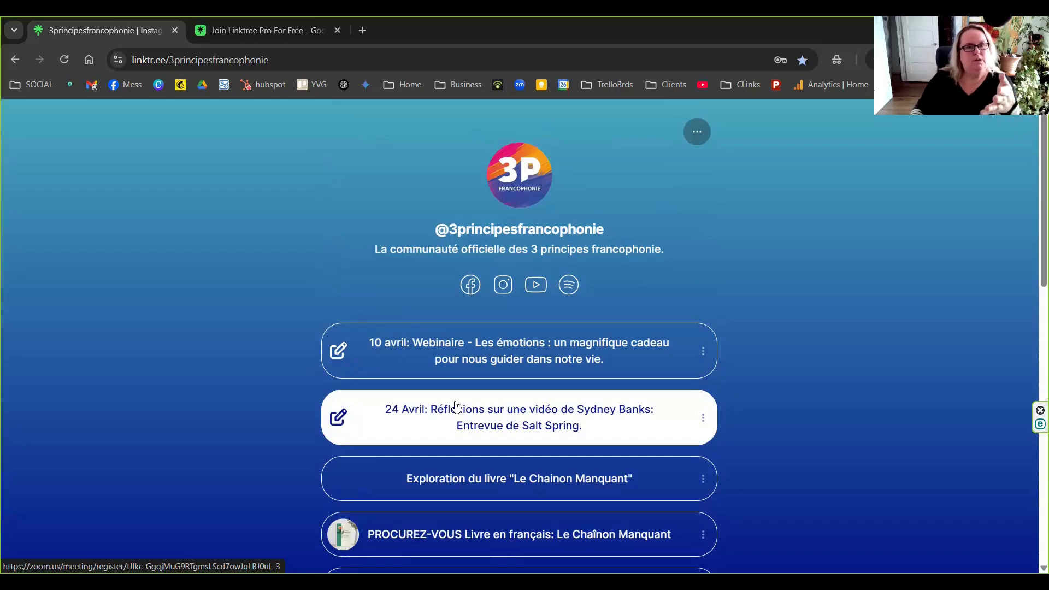
Step: Switch to the Linktree Admin page and review the existing link entries alongside the phone preview
left_click(251, 28)
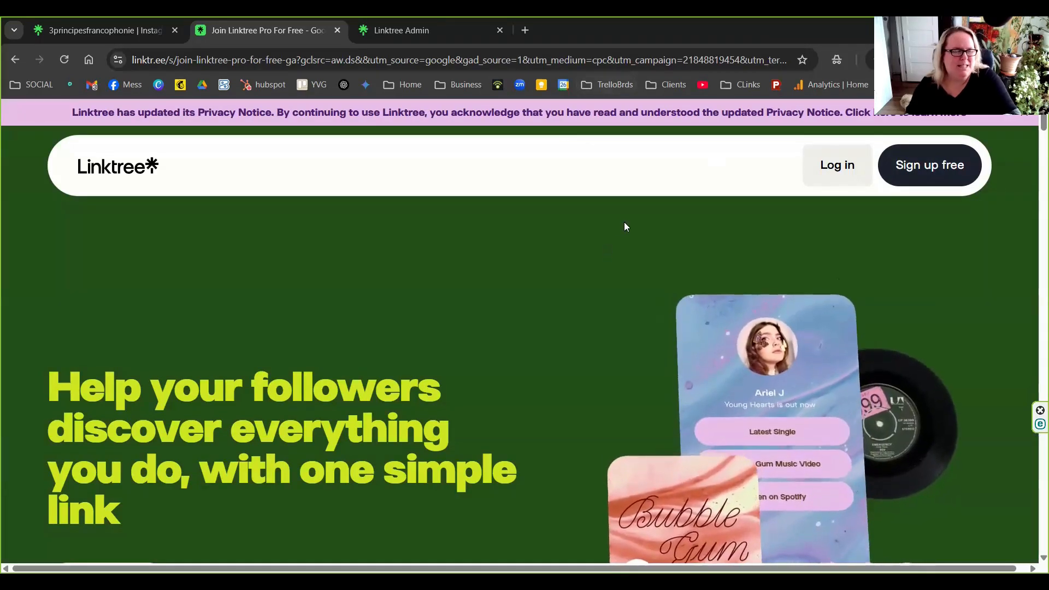
left_click(396, 24)
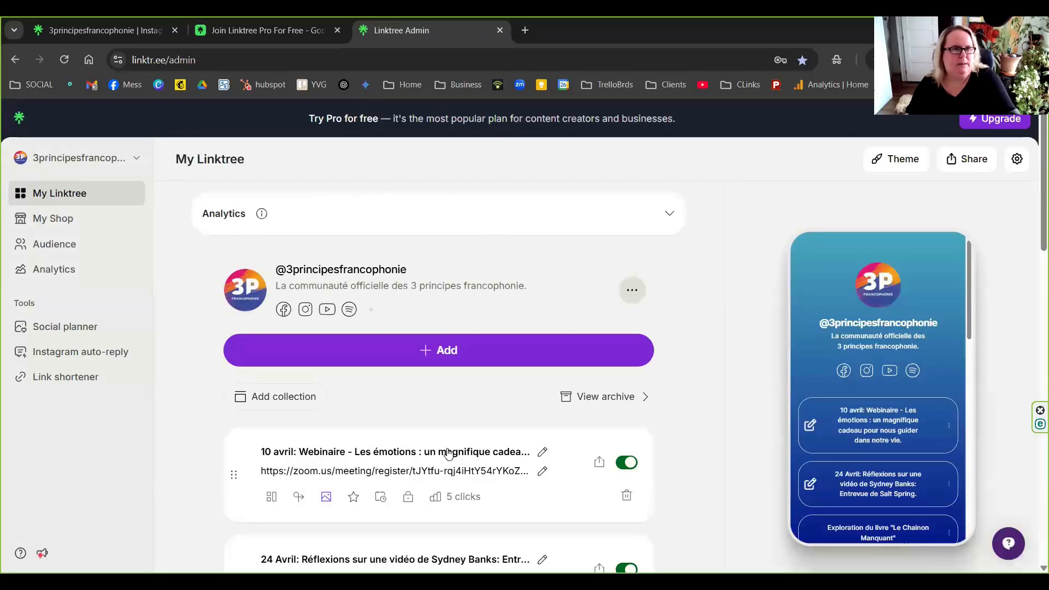
scroll(382, 440, "down", 2)
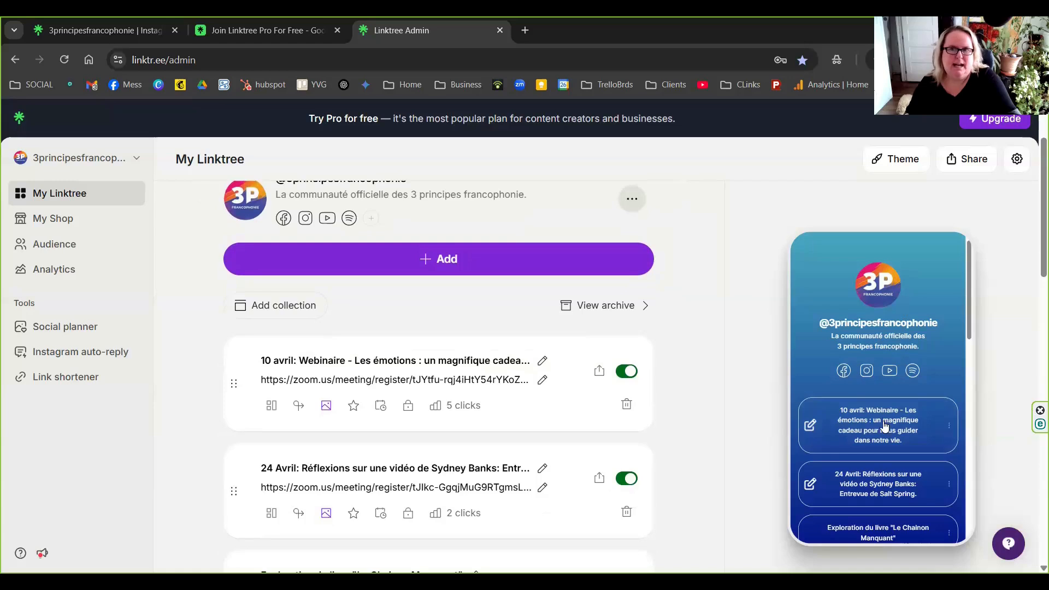
scroll(882, 423, "down", 1)
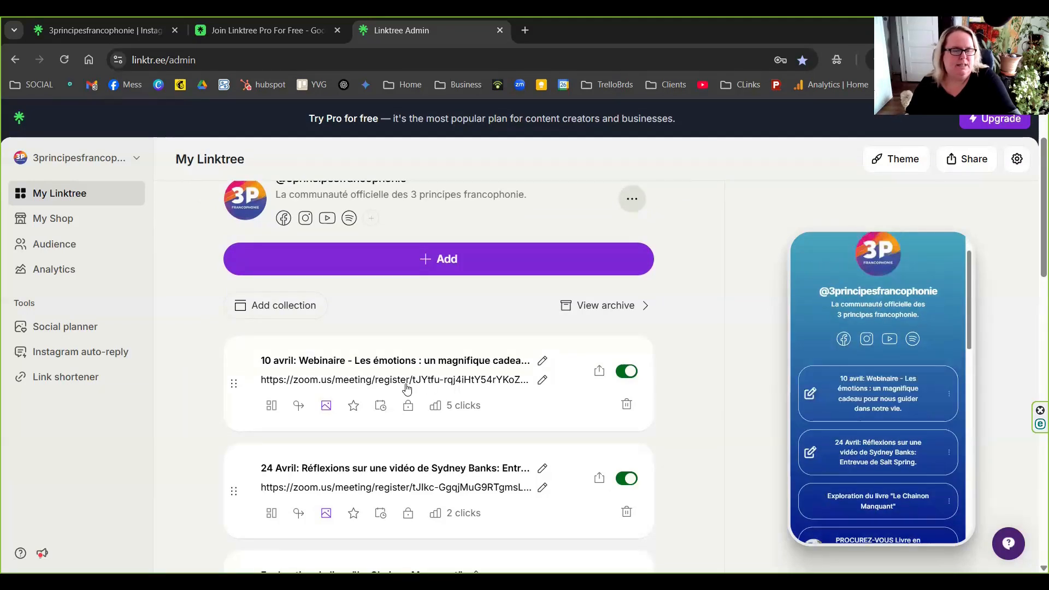
scroll(407, 389, "down", 2)
scroll(406, 388, "down", 6)
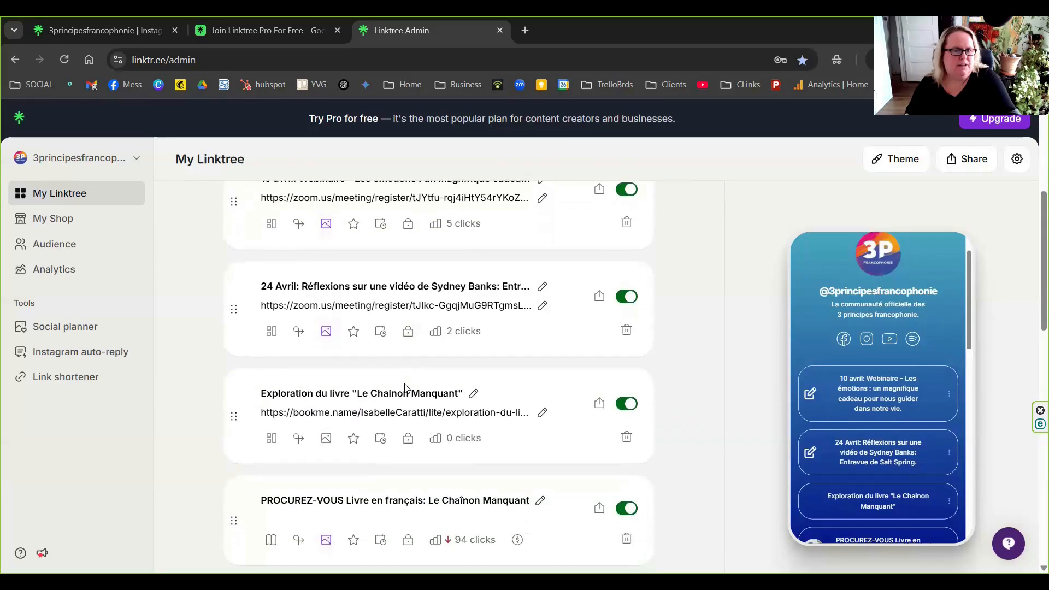
scroll(407, 388, "up", 8)
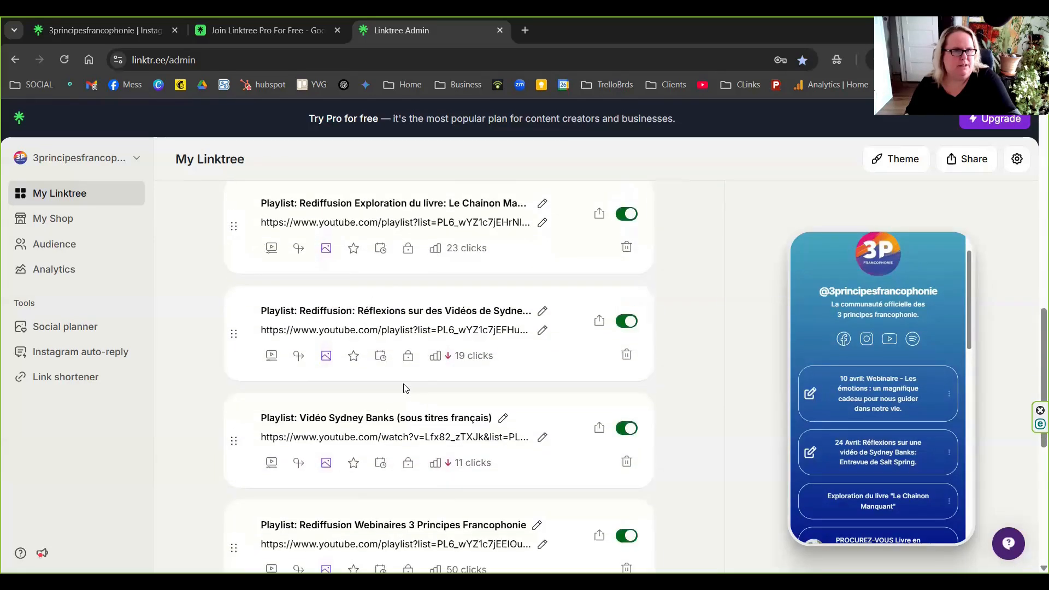
scroll(405, 390, "up", 3)
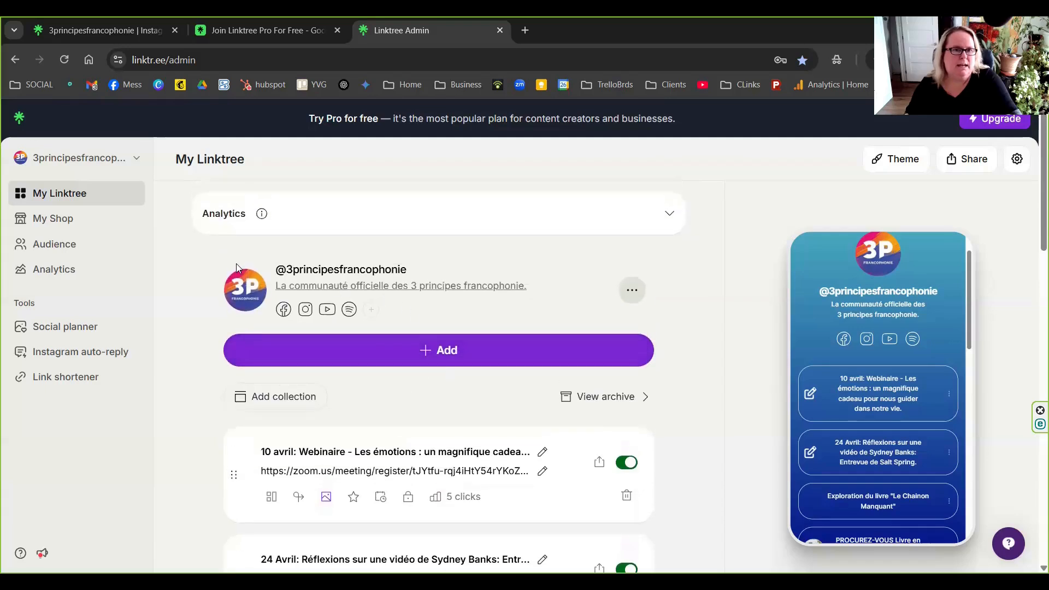
Step: Start a new link and paste in the URL copied from the "Inspired Action, Inspired Programs" bookmark in the CLinks folder
left_click(429, 353)
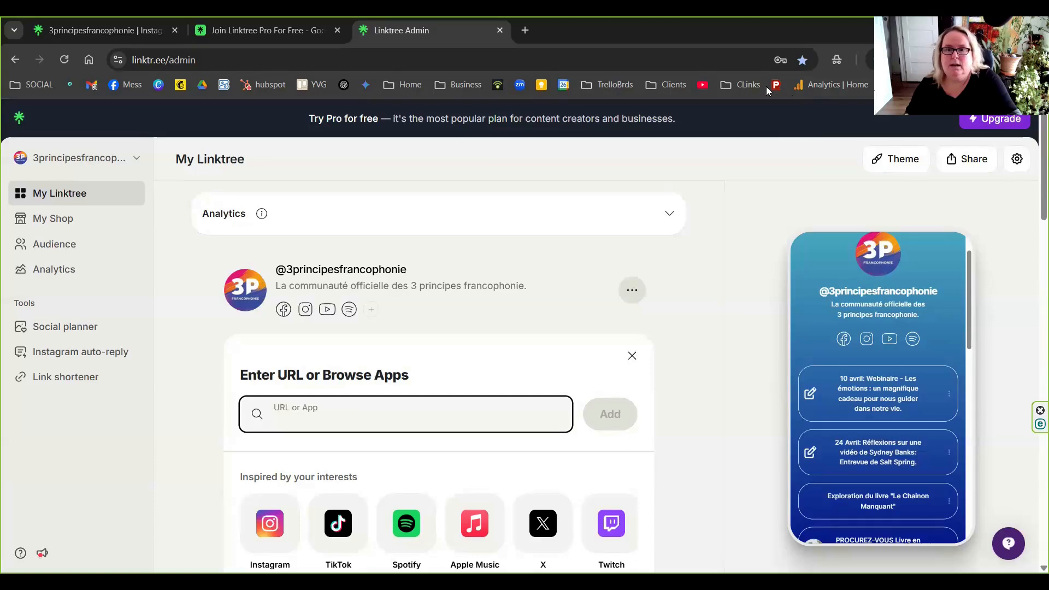
left_click(733, 89)
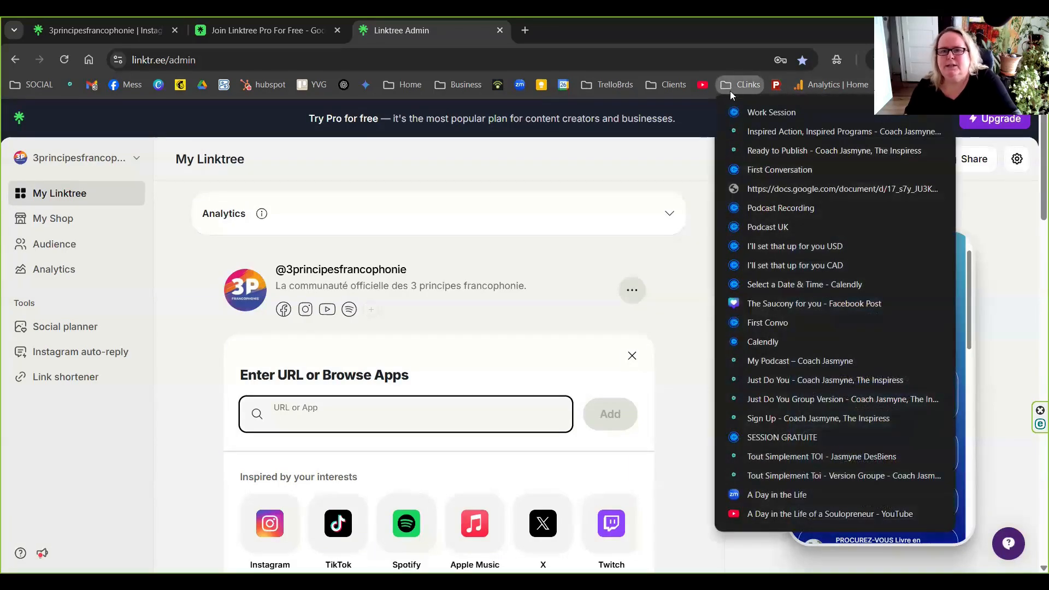
right_click(752, 130)
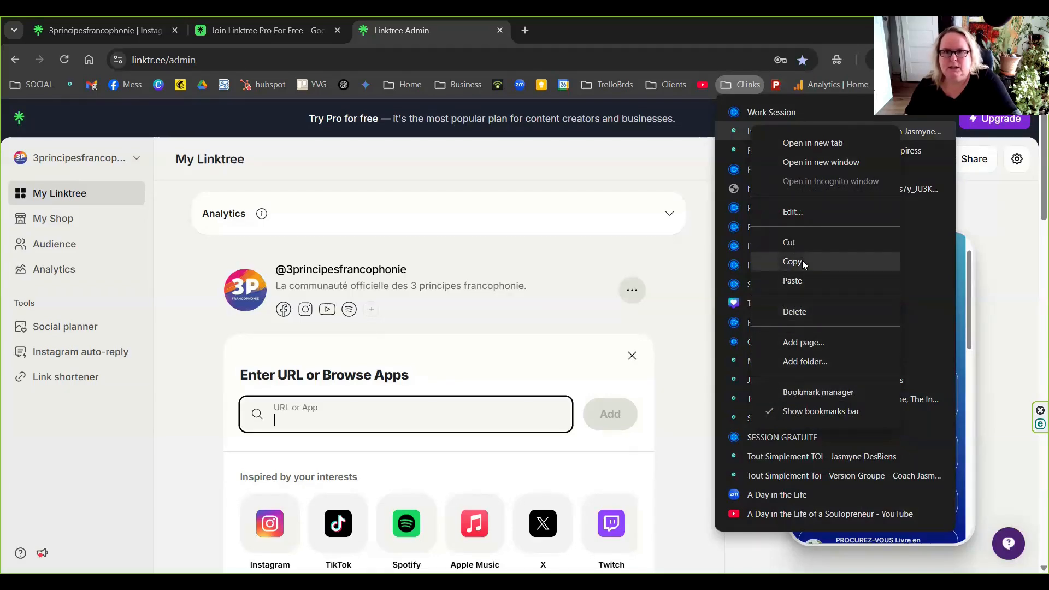
left_click(339, 427)
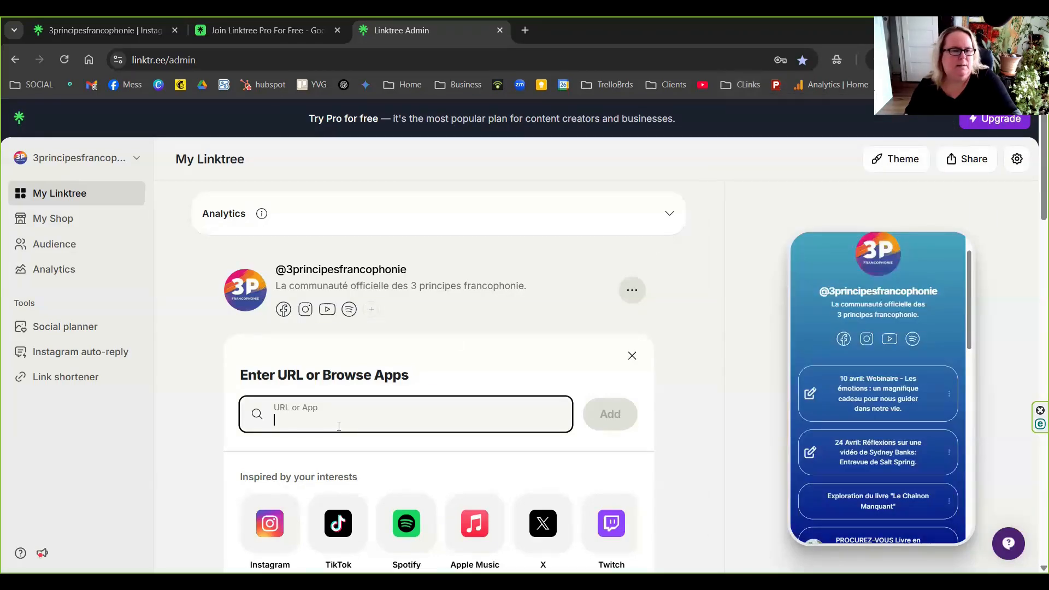
right_click(339, 426)
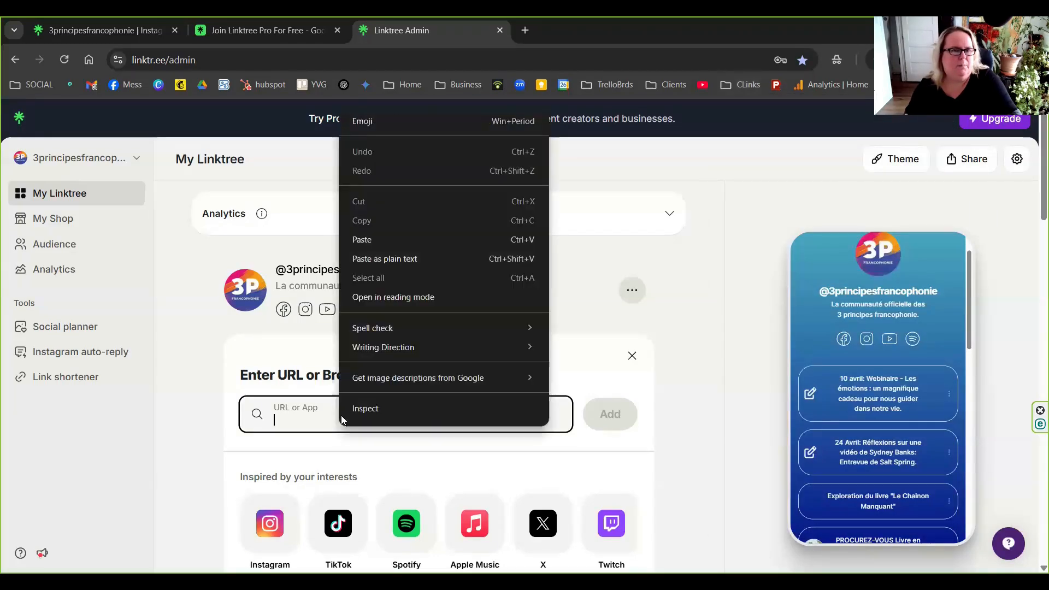
left_click(382, 242)
left_click_drag(304, 428, 277, 421)
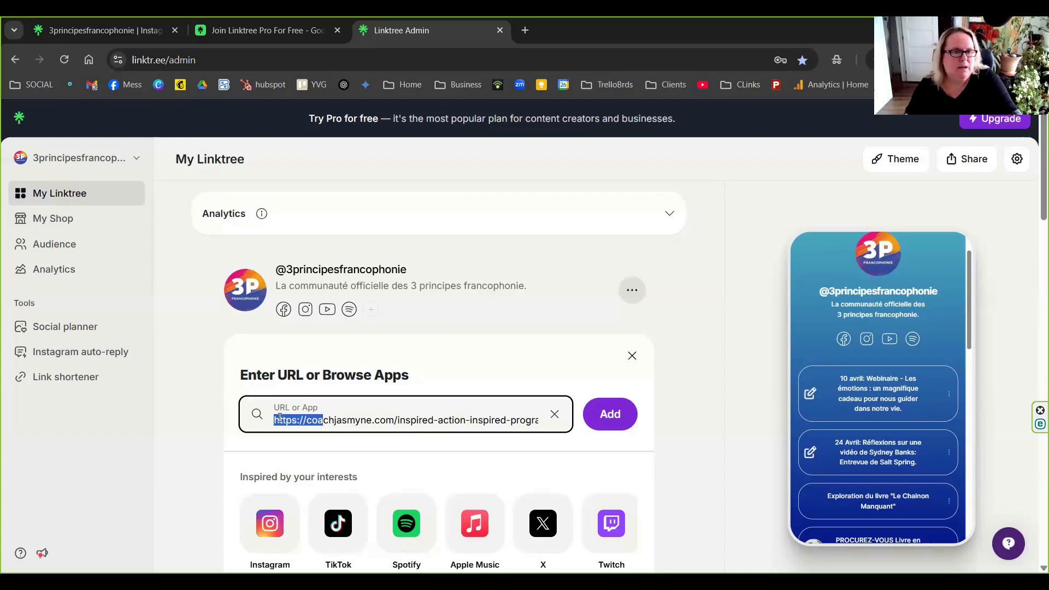
left_click(281, 419)
left_click_drag(308, 419, 282, 421)
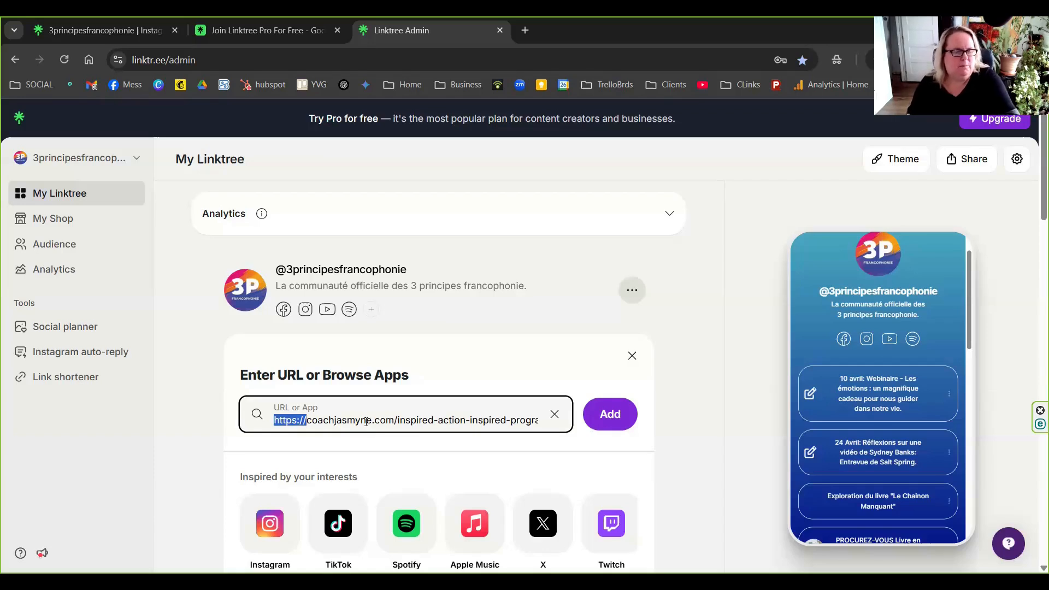
left_click(607, 417)
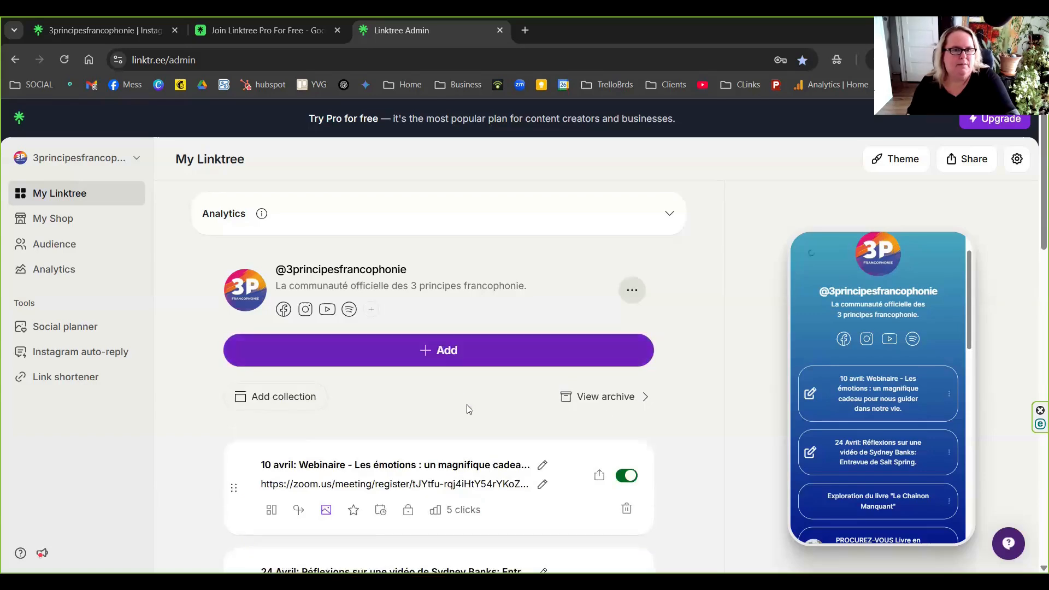
Step: Rename the newly added "Inspired Action, Inspired Programs" link to "this is a test"
scroll(332, 365, "down", 2)
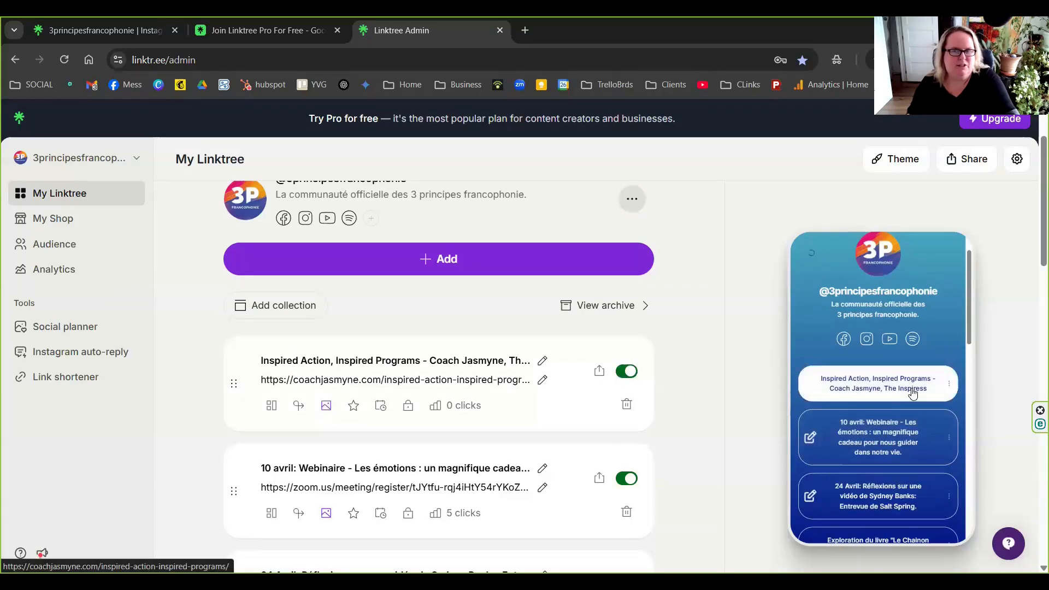
left_click(540, 362)
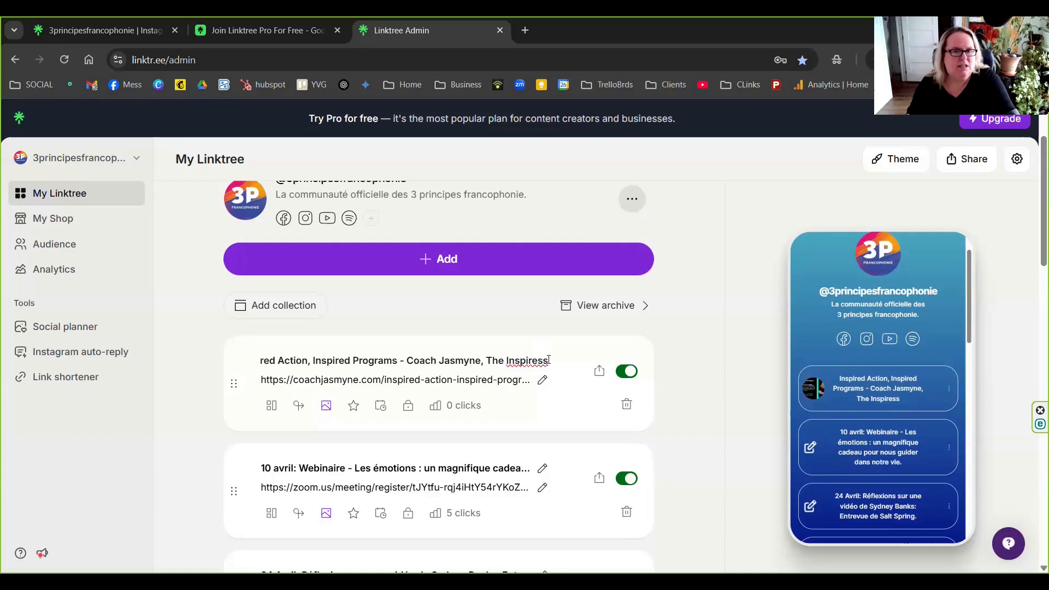
left_click_drag(548, 360, 195, 363)
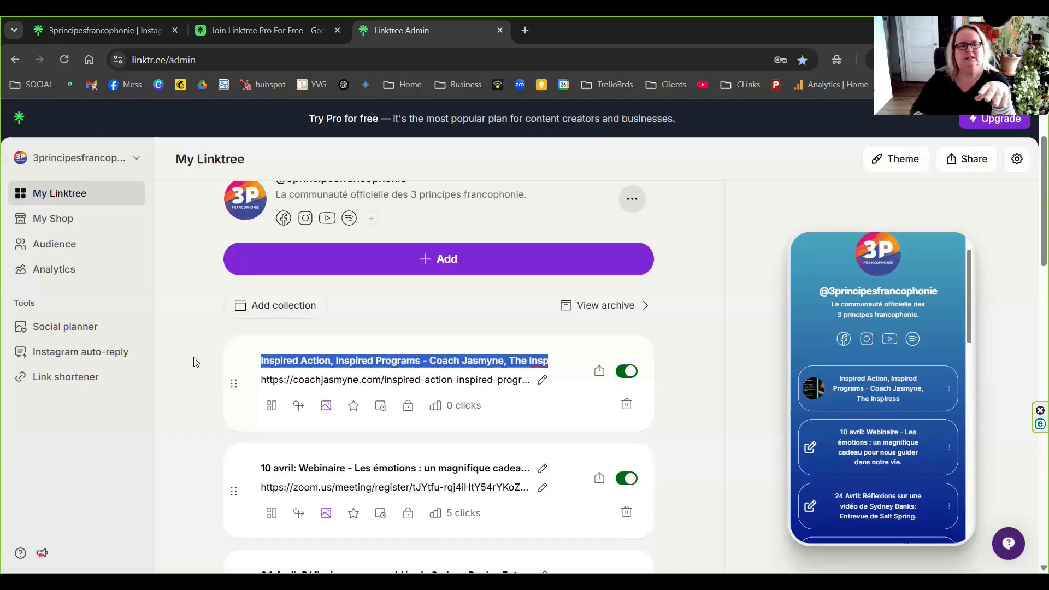
key("BackSpace")
type("this is a test")
key("Return")
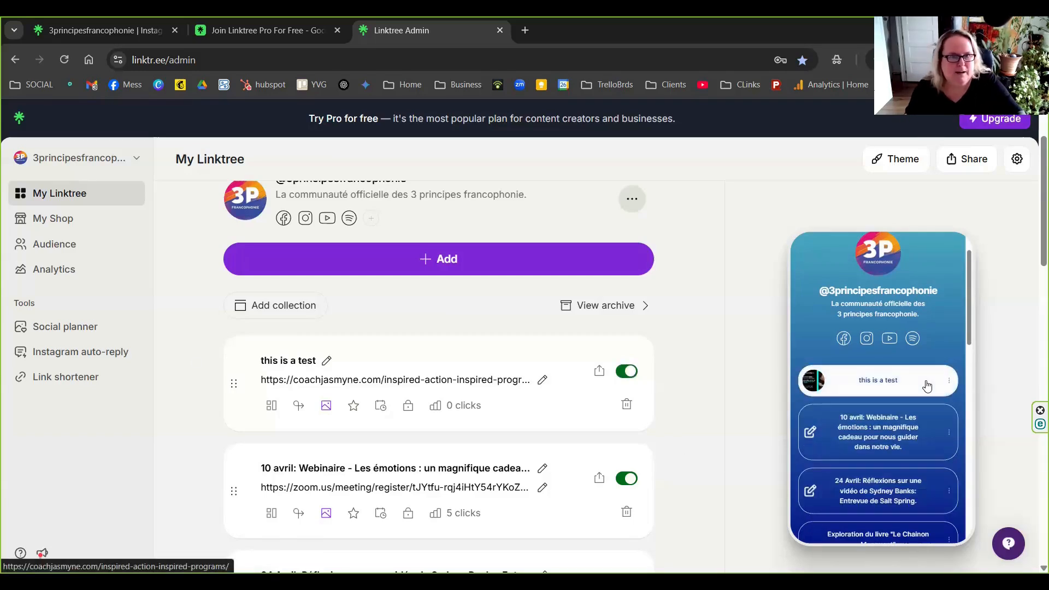
Step: Start changing the thumbnail of the "this is a test" link, view the upload-your-own option and return to the thumbnail choices
left_click(330, 405)
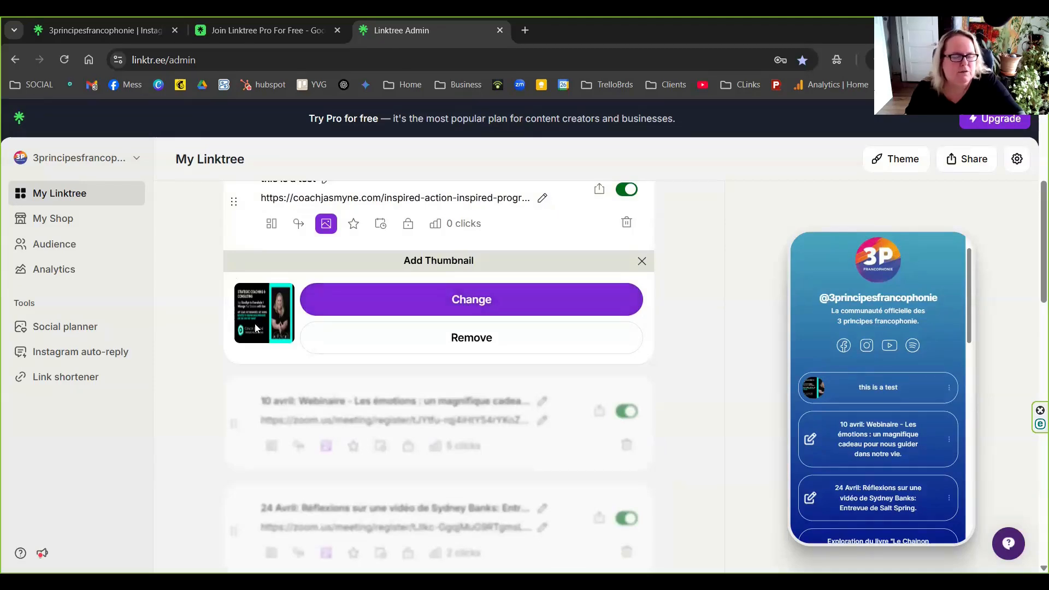
left_click(495, 298)
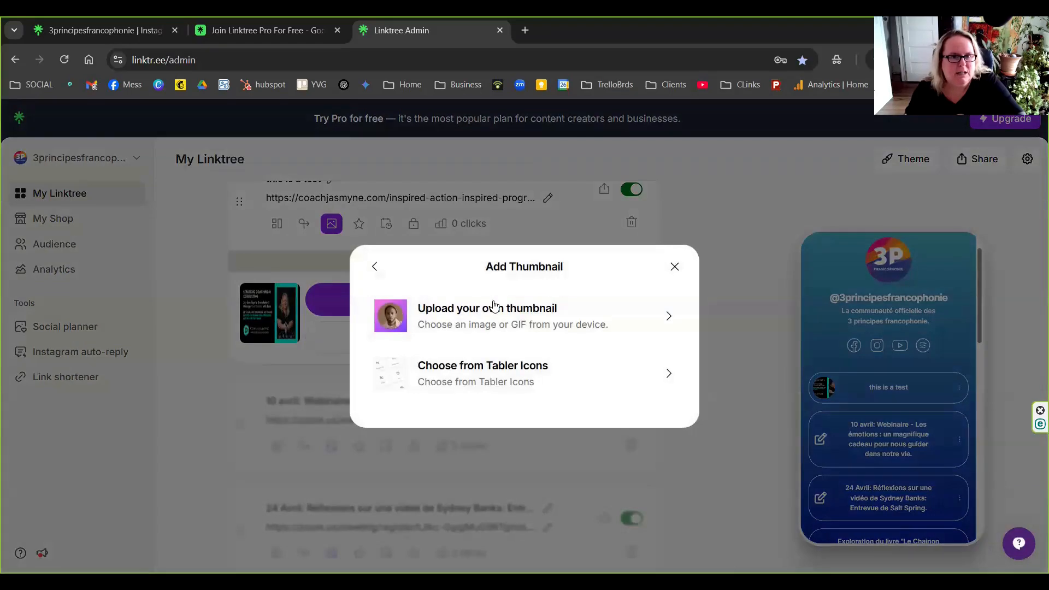
left_click(453, 314)
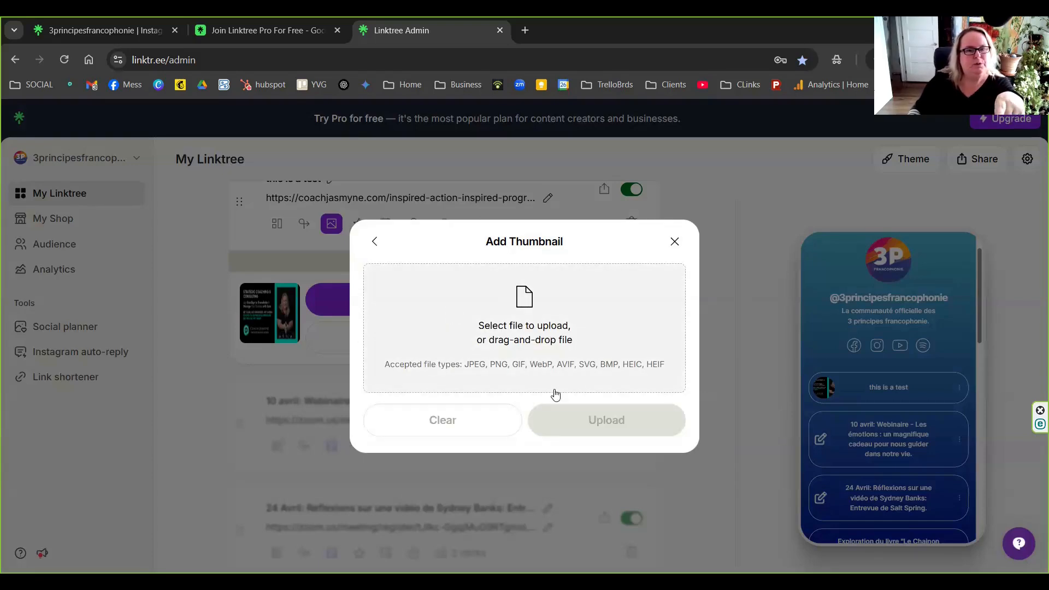
left_click(376, 243)
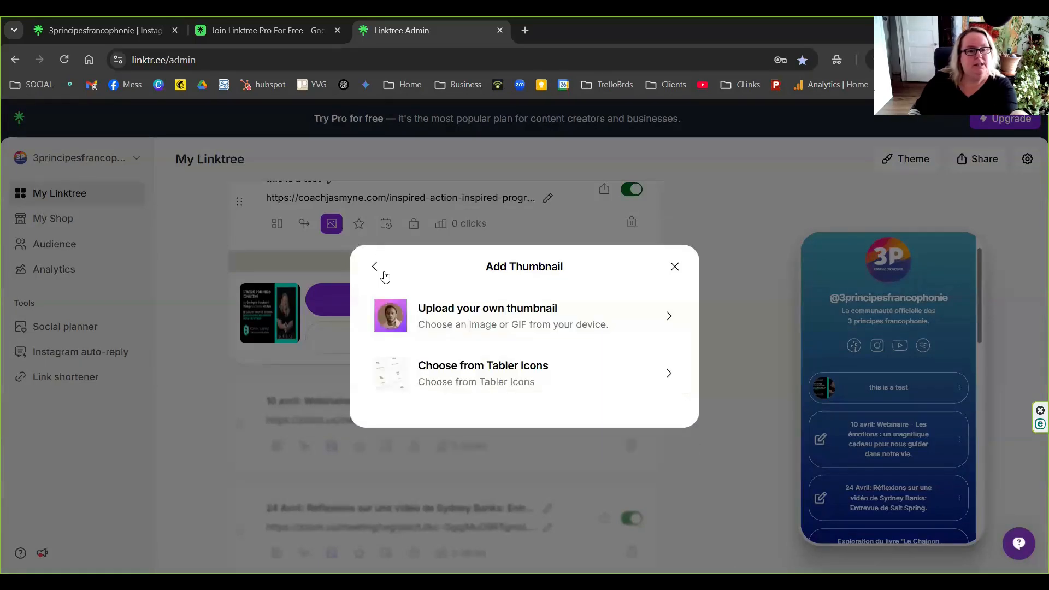
Step: Set the basketball icon from Tabler Icons as the thumbnail of the "this is a test" link
left_click(482, 376)
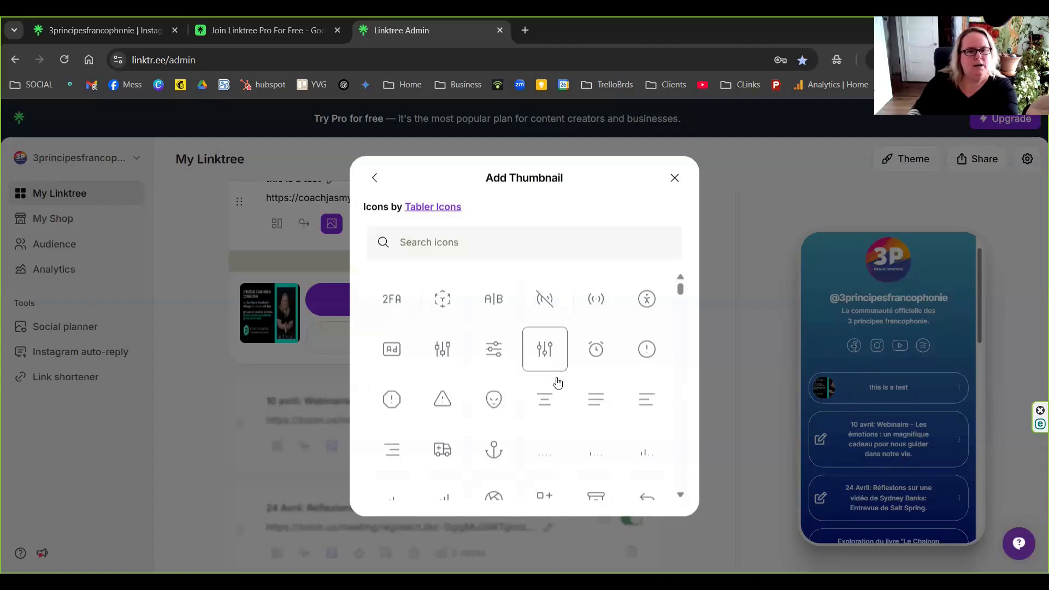
scroll(557, 388, "down", 3)
scroll(560, 395, "down", 5)
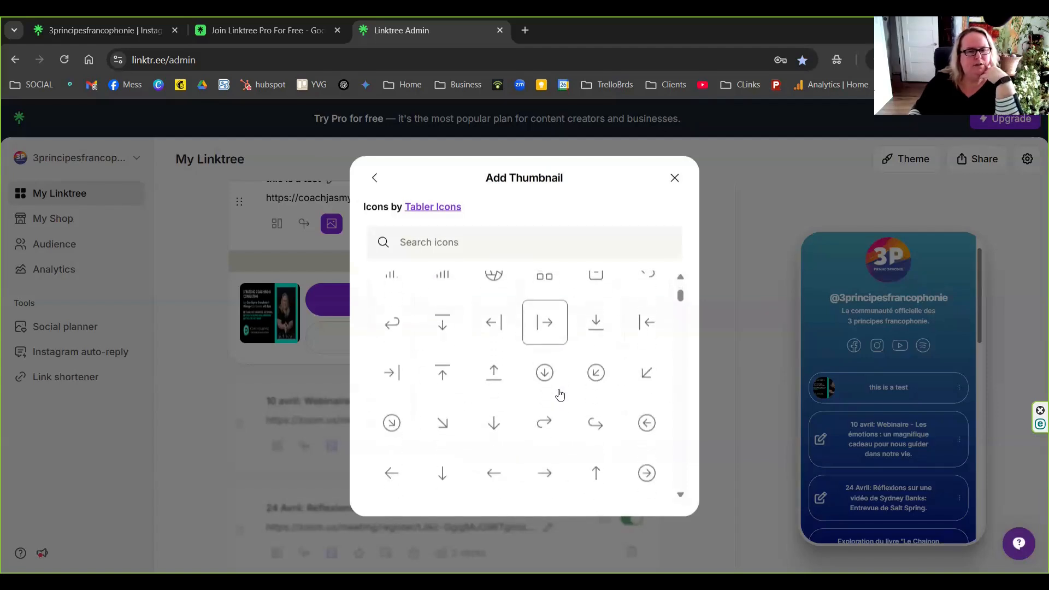
scroll(560, 395, "down", 4)
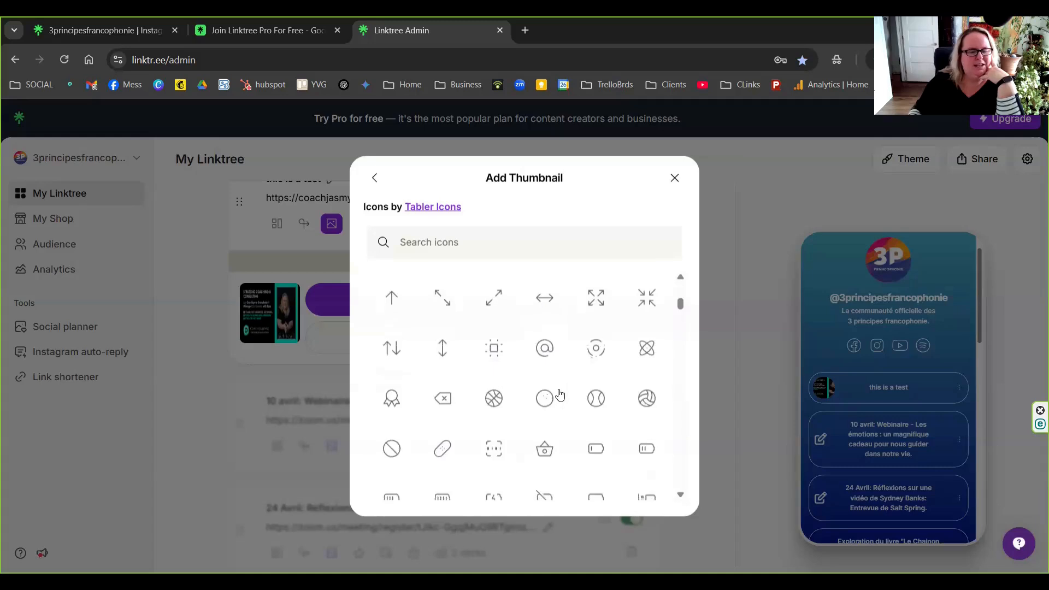
left_click(504, 314)
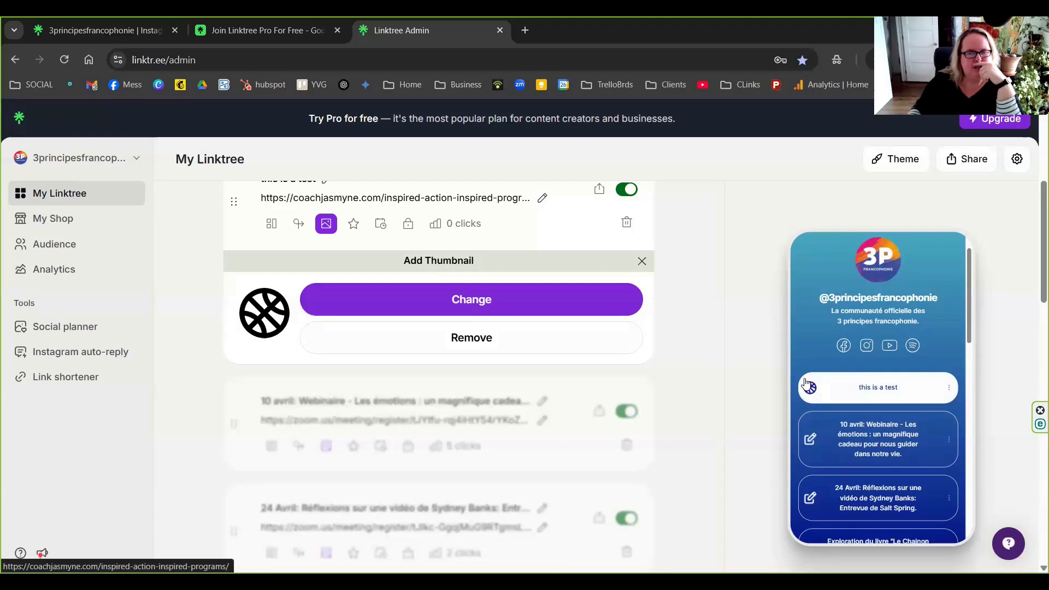
Step: Switch to the public 3principesfrancophonie page and examine the icons and thumbnails beside its links, returning to the start of the page
left_click(104, 29)
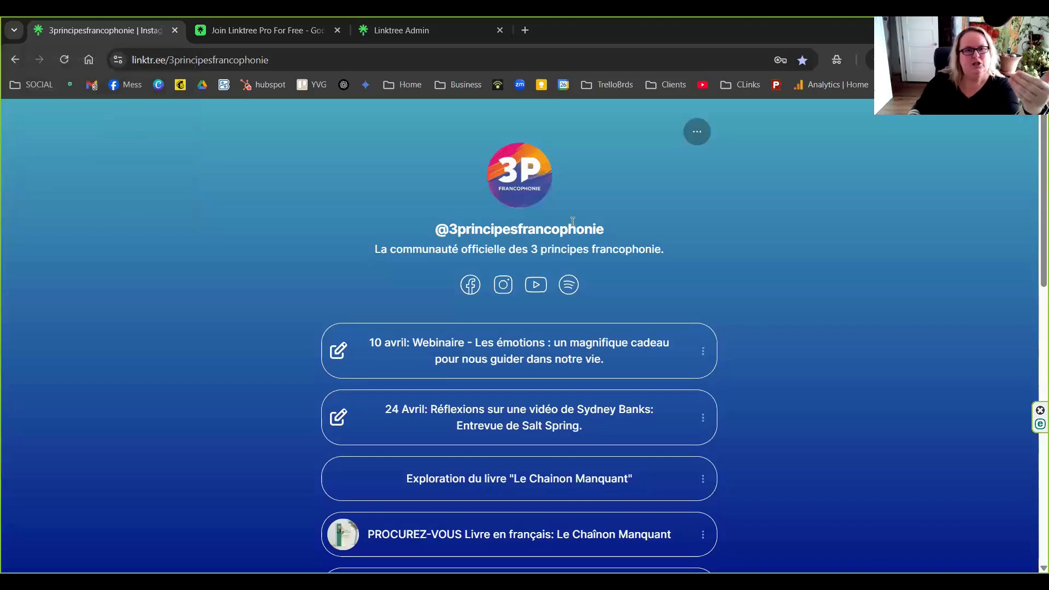
scroll(572, 221, "down", 1)
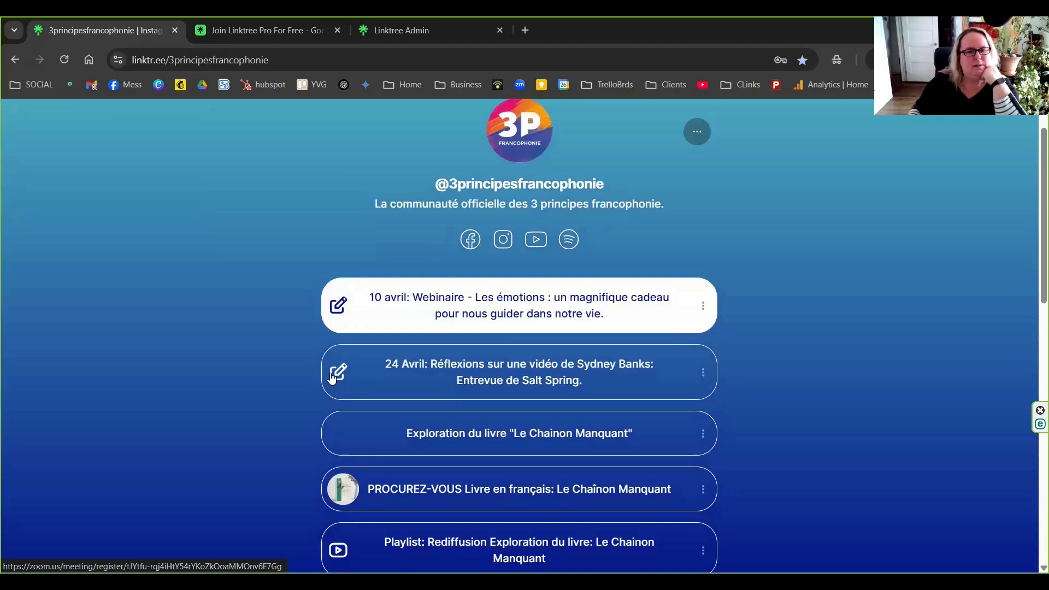
scroll(331, 377, "down", 1)
scroll(462, 346, "down", 3)
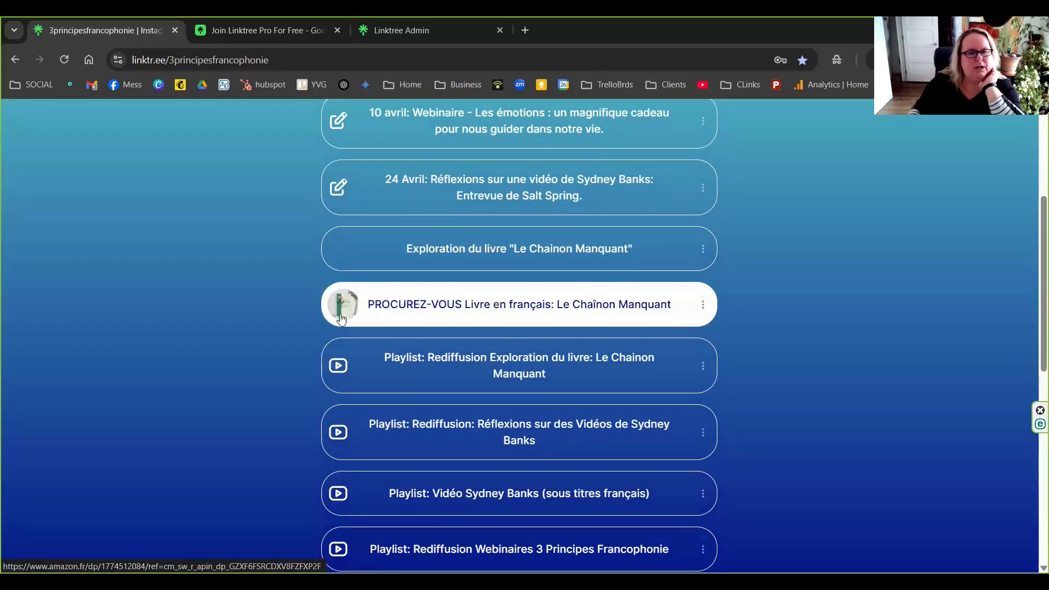
scroll(328, 330, "down", 3)
scroll(326, 331, "down", 2)
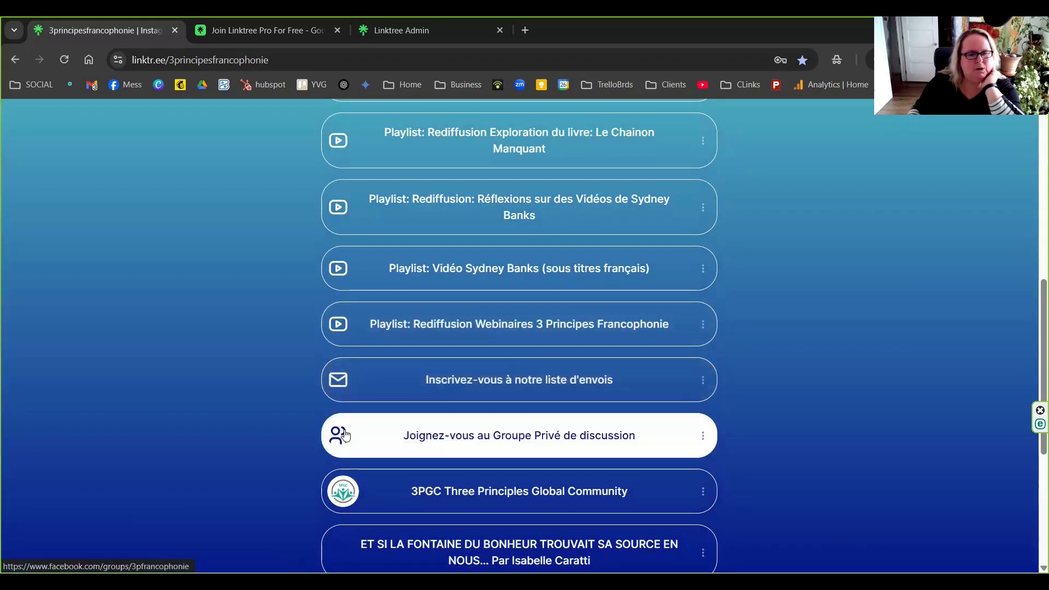
scroll(344, 432, "down", 2)
scroll(345, 433, "down", 3)
scroll(346, 434, "up", 10)
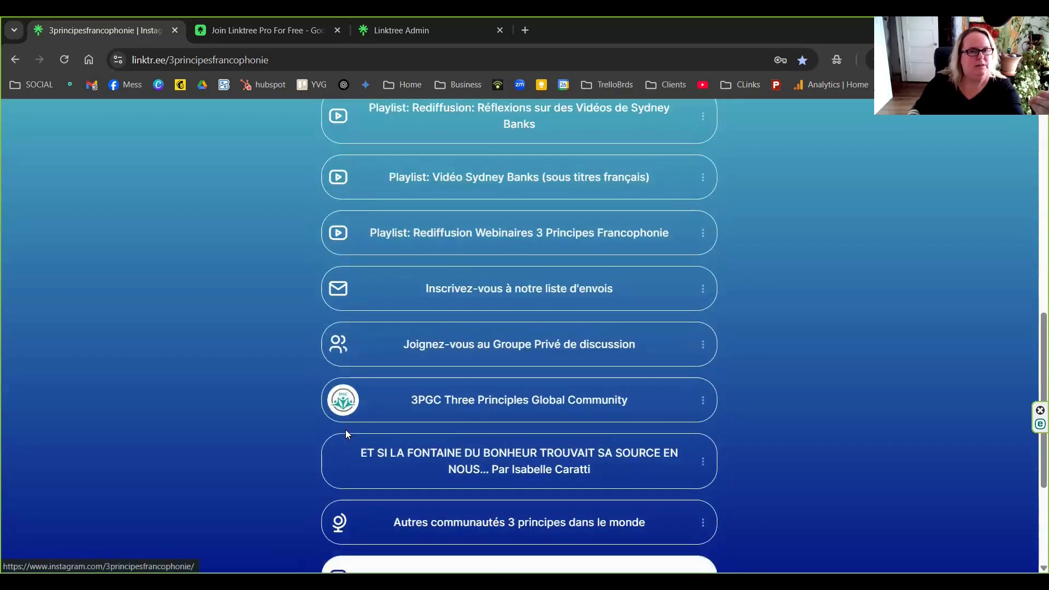
scroll(346, 435, "up", 3)
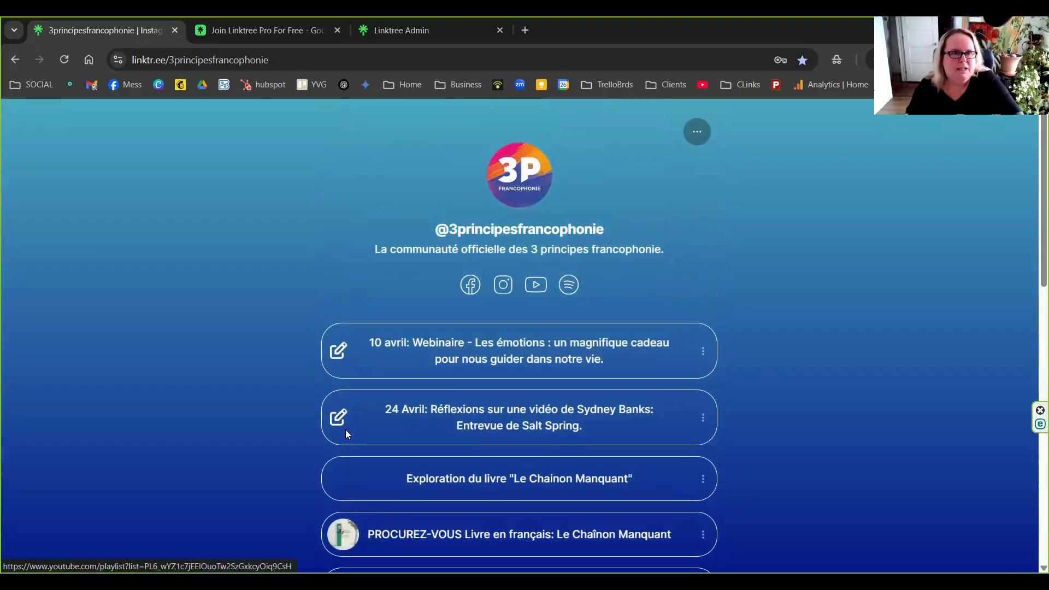
Step: Return to Linktree Admin, open the settings and review the sections from Support banner down to Archive
left_click(406, 16)
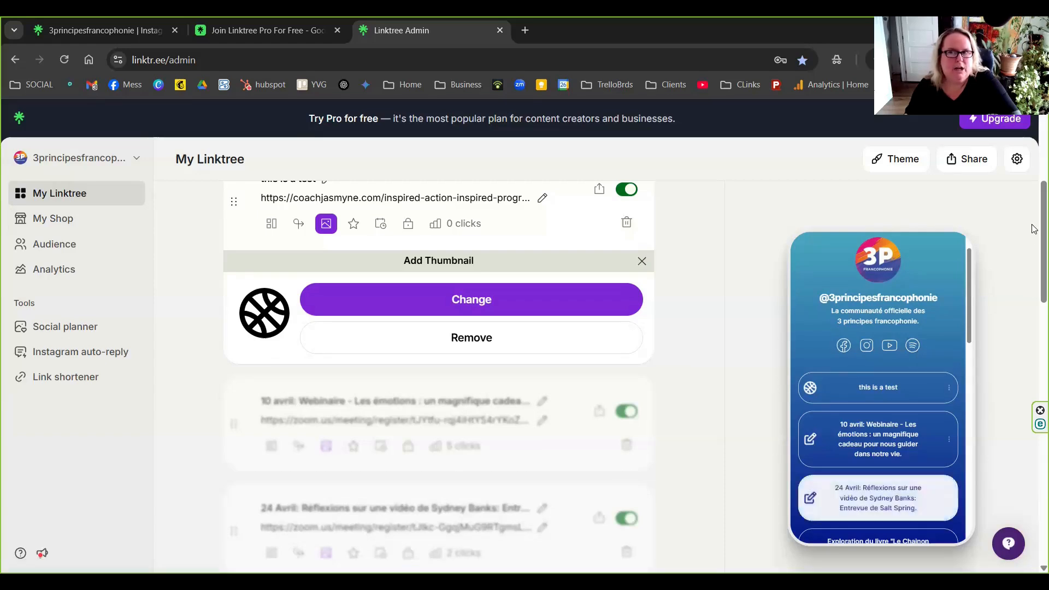
left_click(1019, 159)
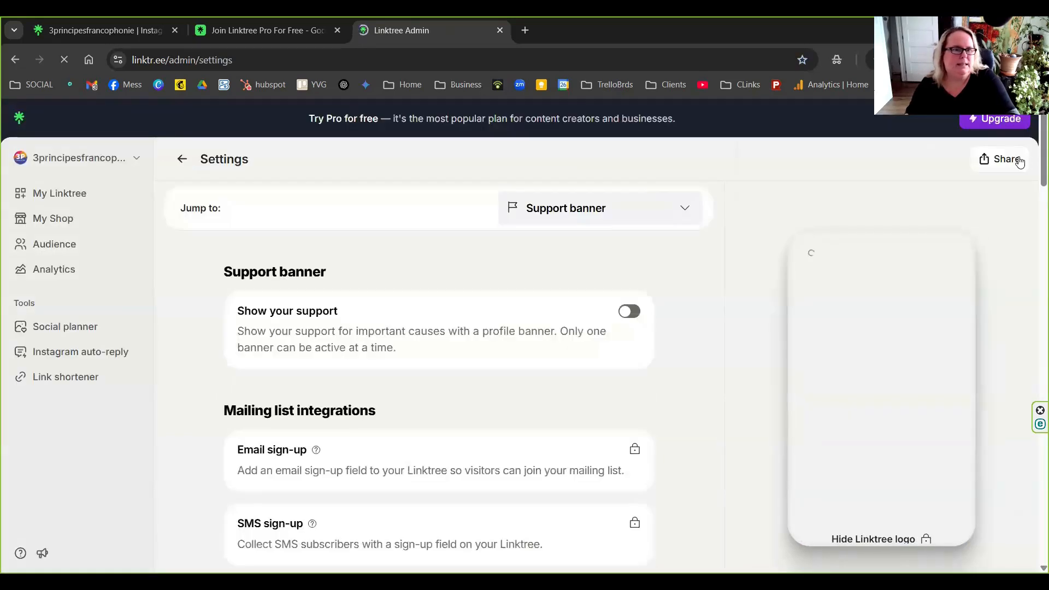
left_click(64, 190)
scroll(356, 377, "down", 4)
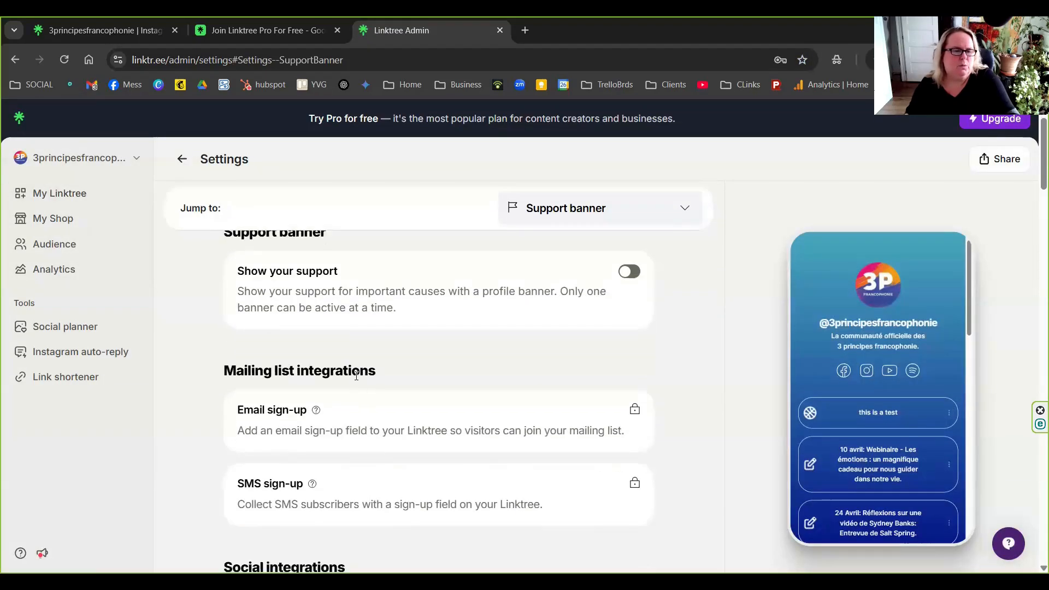
scroll(356, 379, "down", 8)
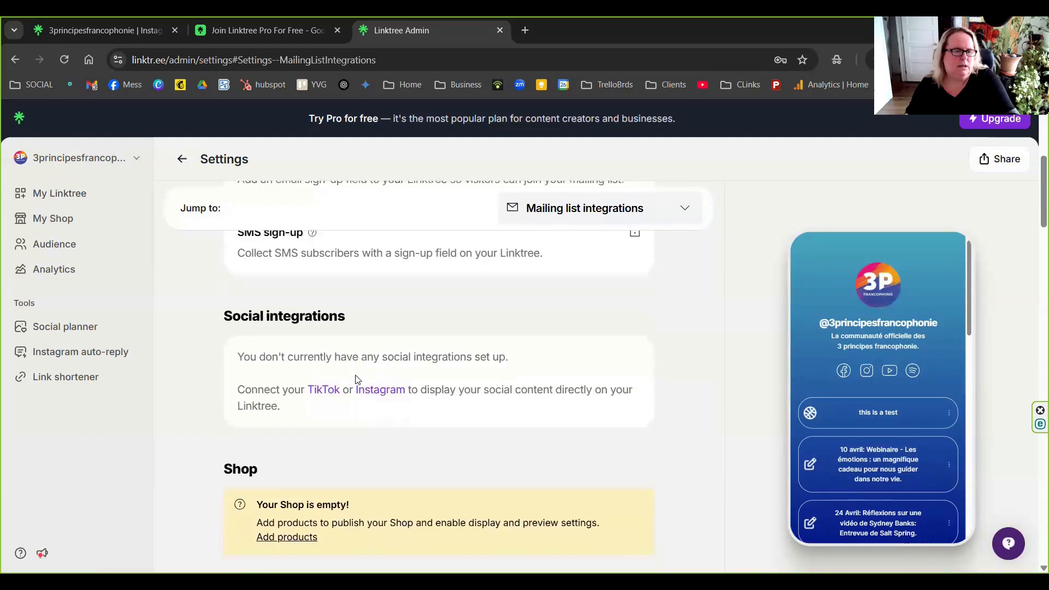
scroll(357, 380, "down", 6)
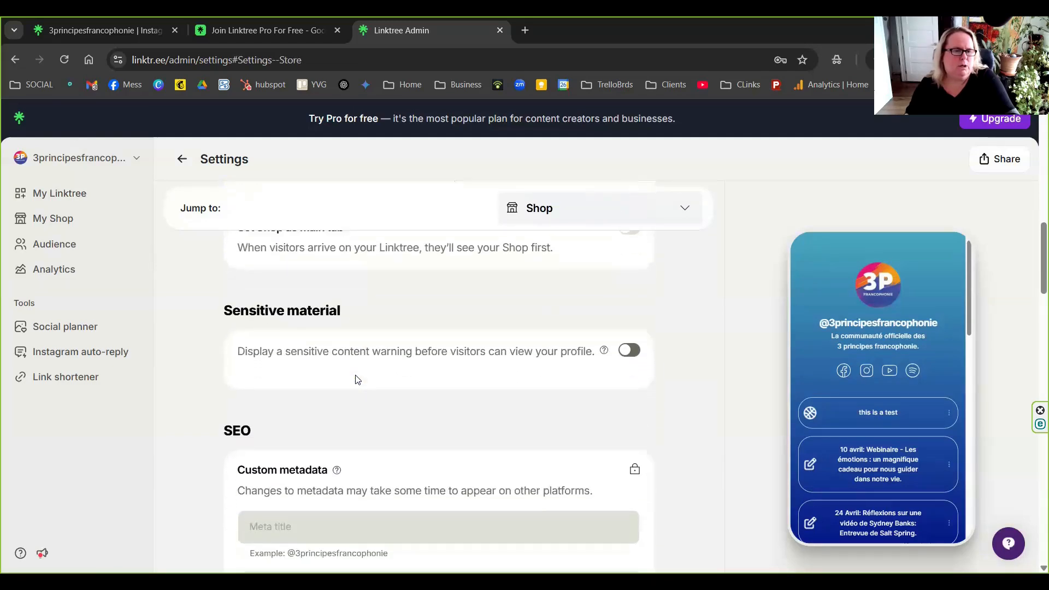
scroll(356, 380, "down", 5)
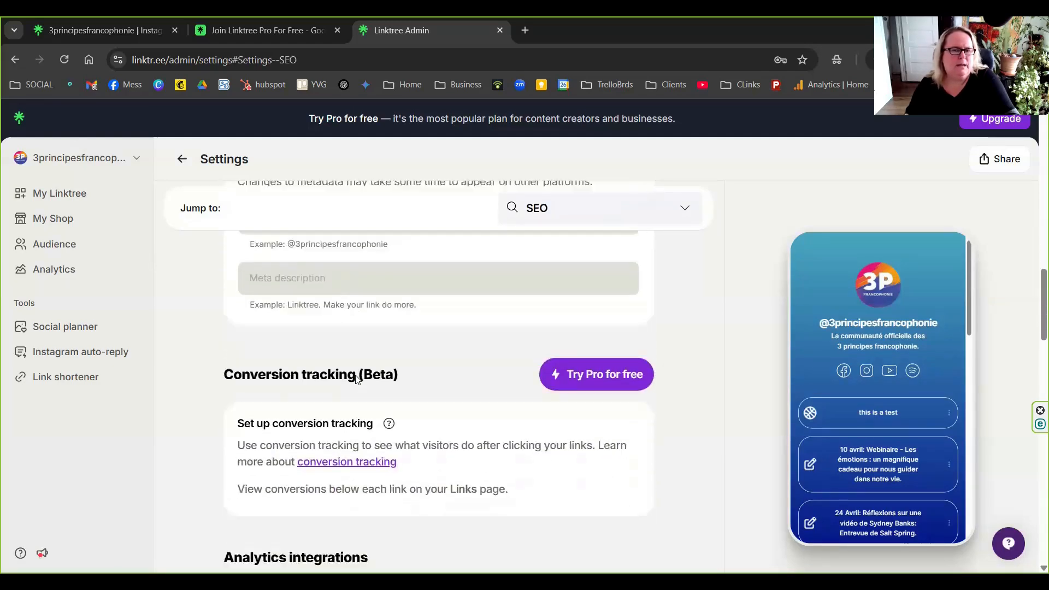
scroll(356, 379, "down", 7)
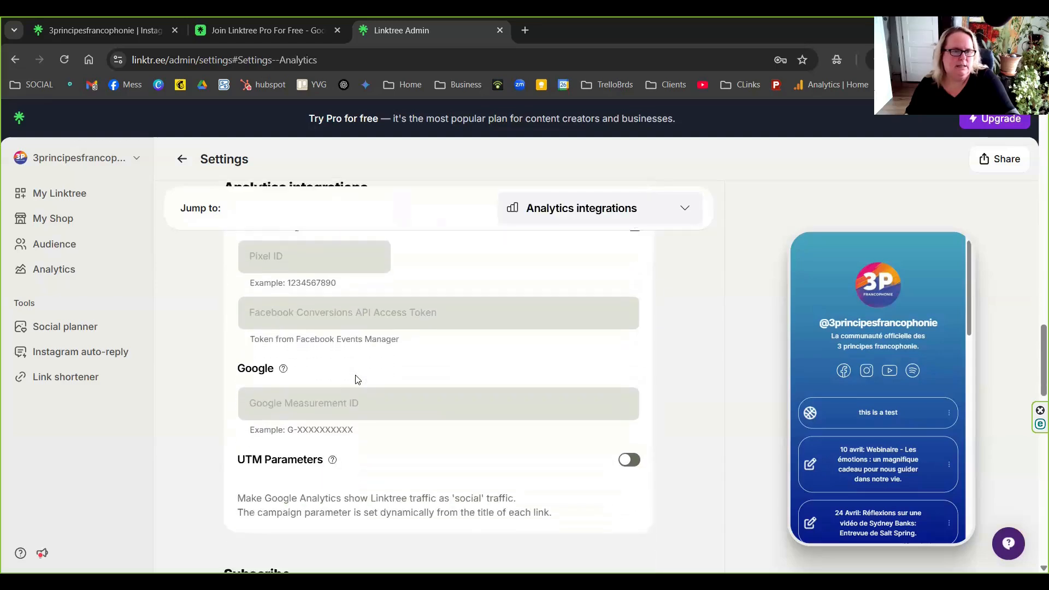
scroll(356, 379, "down", 6)
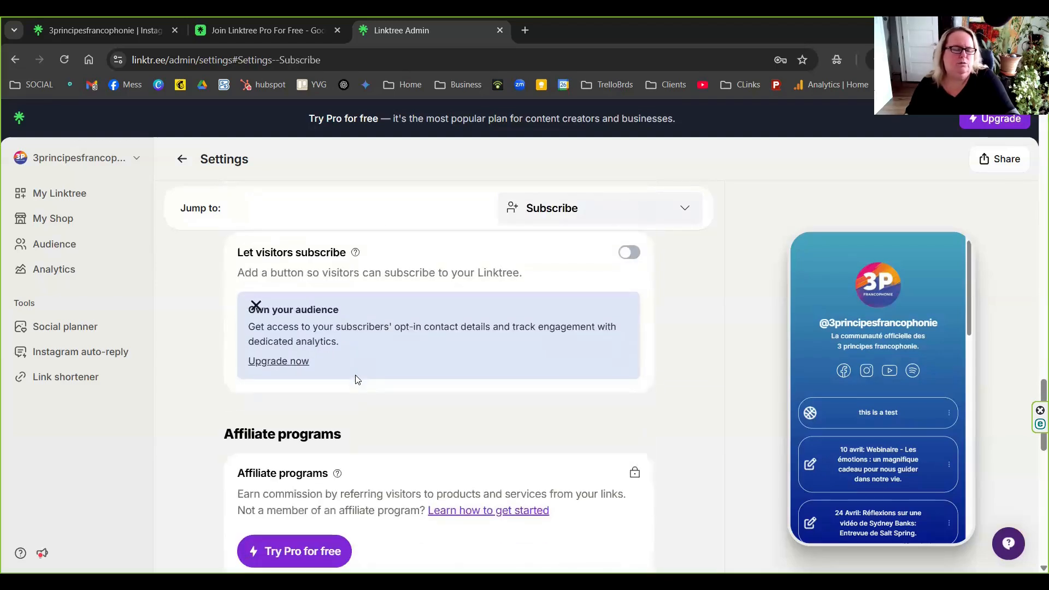
scroll(356, 380, "down", 2)
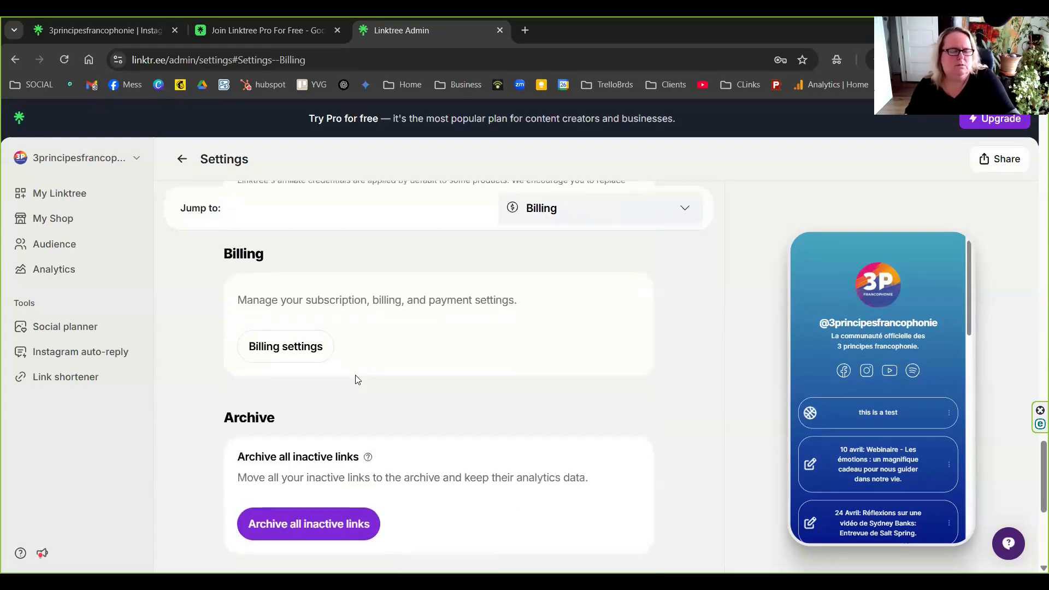
scroll(356, 380, "down", 2)
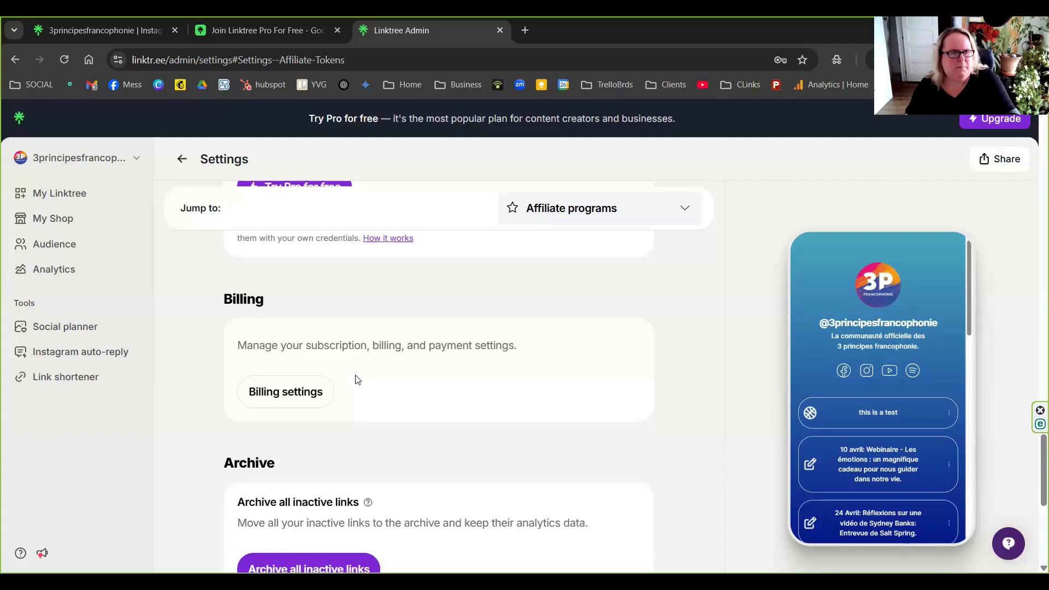
Step: Review the settings sections in reverse, from Affiliate programs through Subscribe, Analytics integrations and SEO back to Sensitive material
scroll(338, 382, "up", 1)
scroll(298, 389, "up", 6)
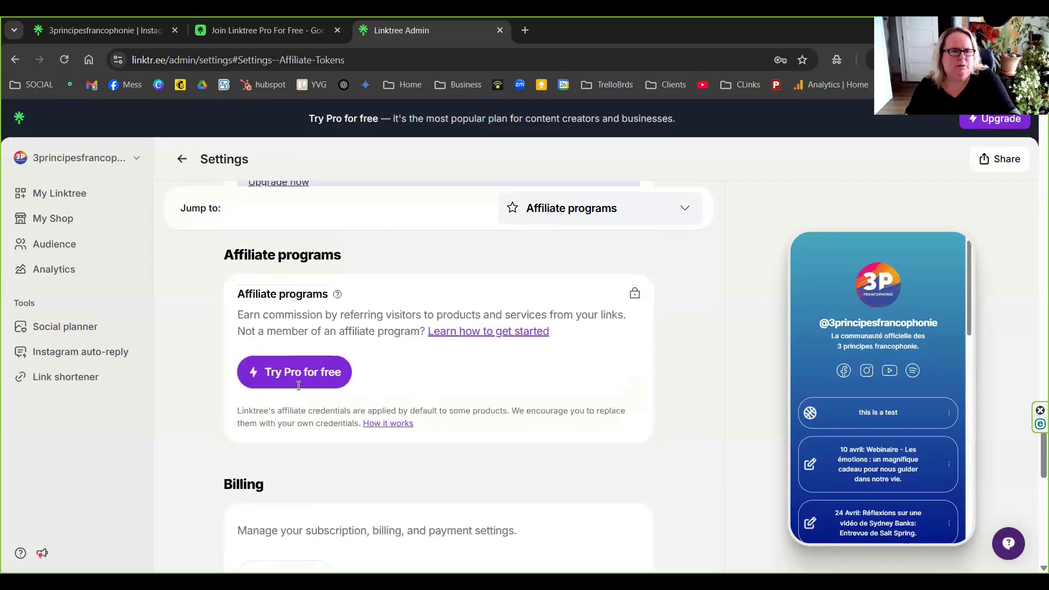
scroll(280, 377, "up", 5)
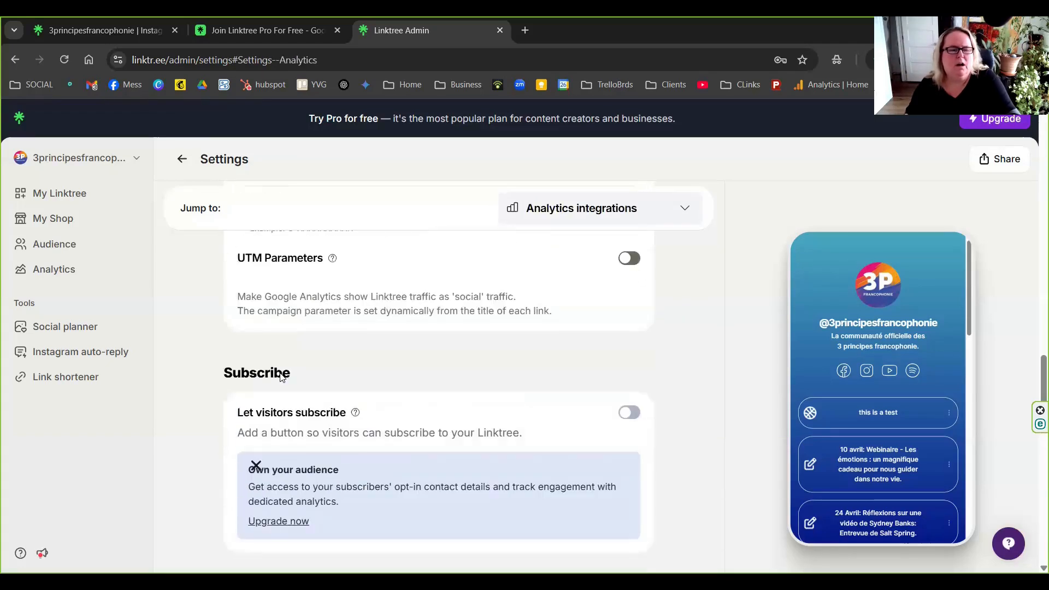
scroll(288, 523, "up", 5)
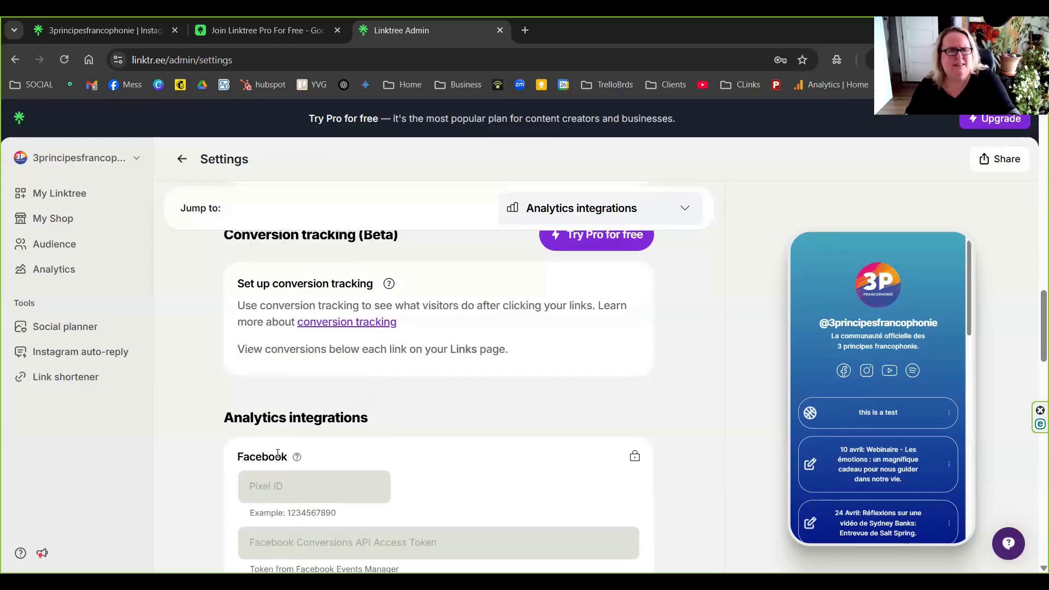
scroll(277, 452, "up", 5)
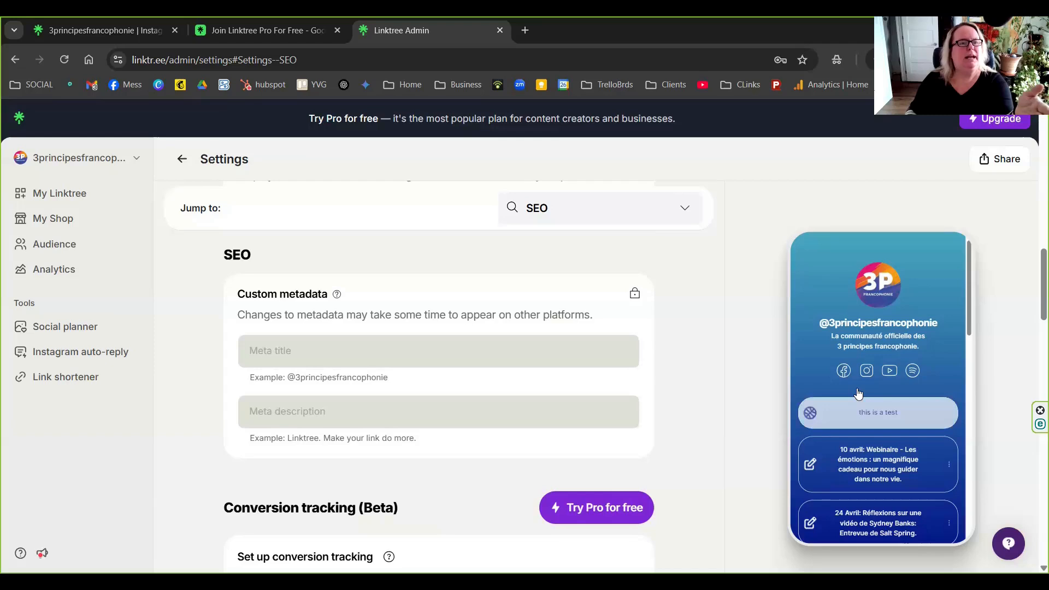
scroll(500, 255, "up", 1)
scroll(500, 255, "up", 4)
Step: View the settings sections offered for jumping to and close the choices without picking one
left_click(590, 218)
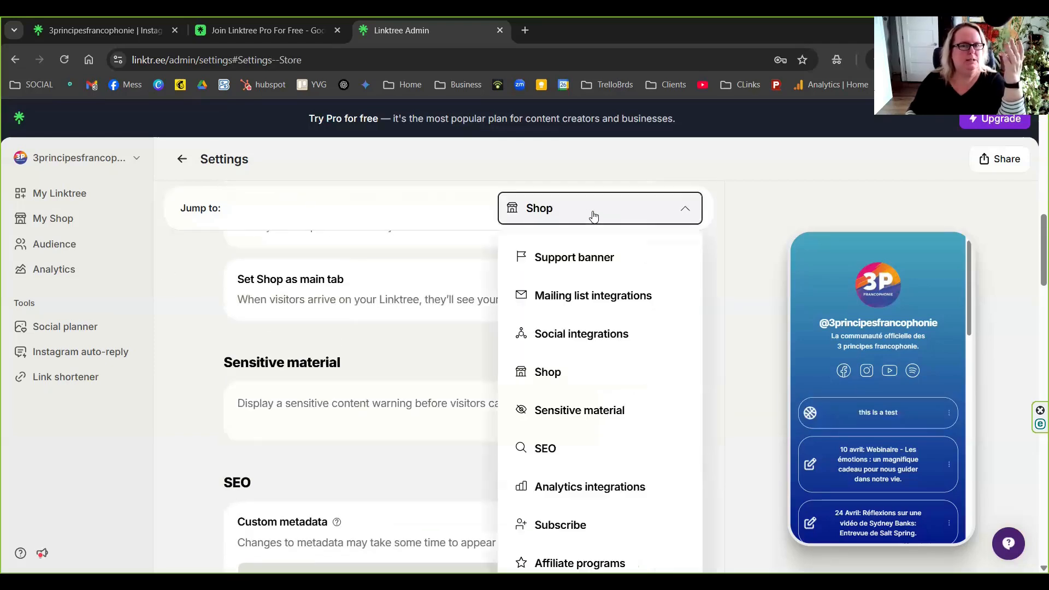
scroll(627, 483, "down", 2)
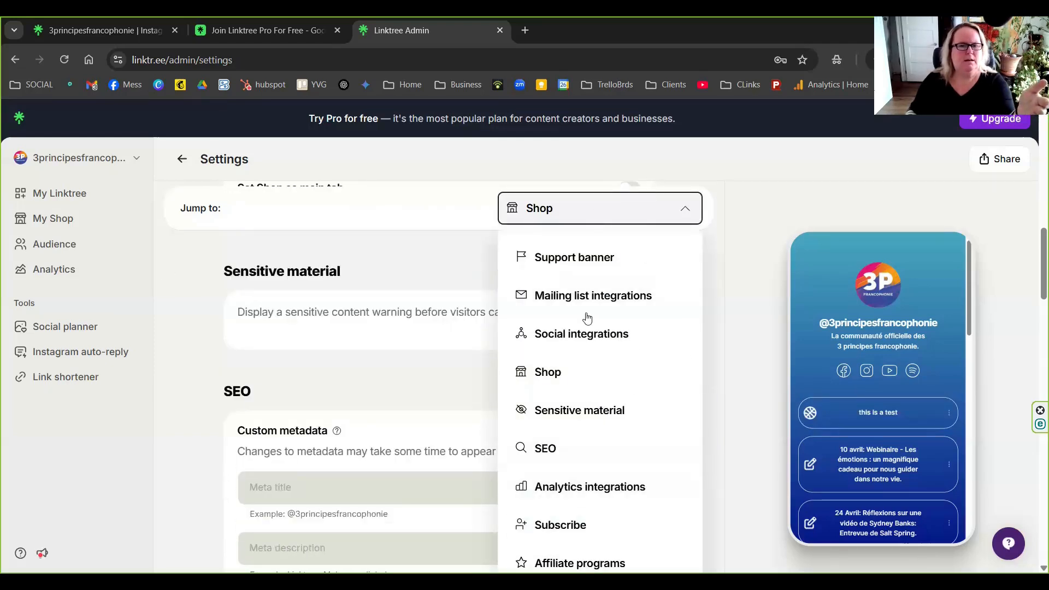
left_click(566, 194)
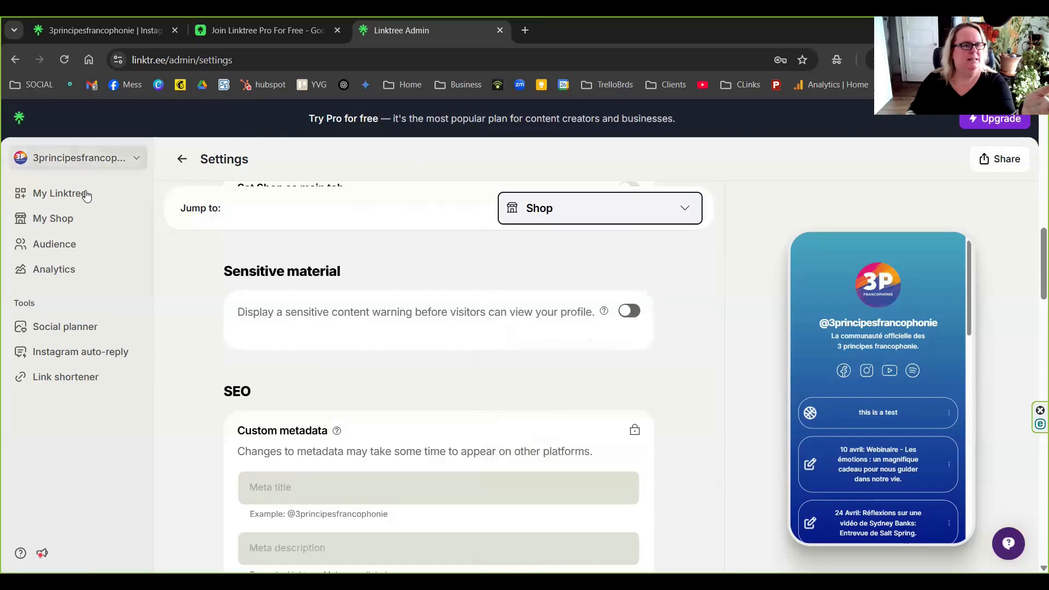
Step: Go back to My Linktree and open its theme options to review the Profile layouts and editing choices
left_click(55, 198)
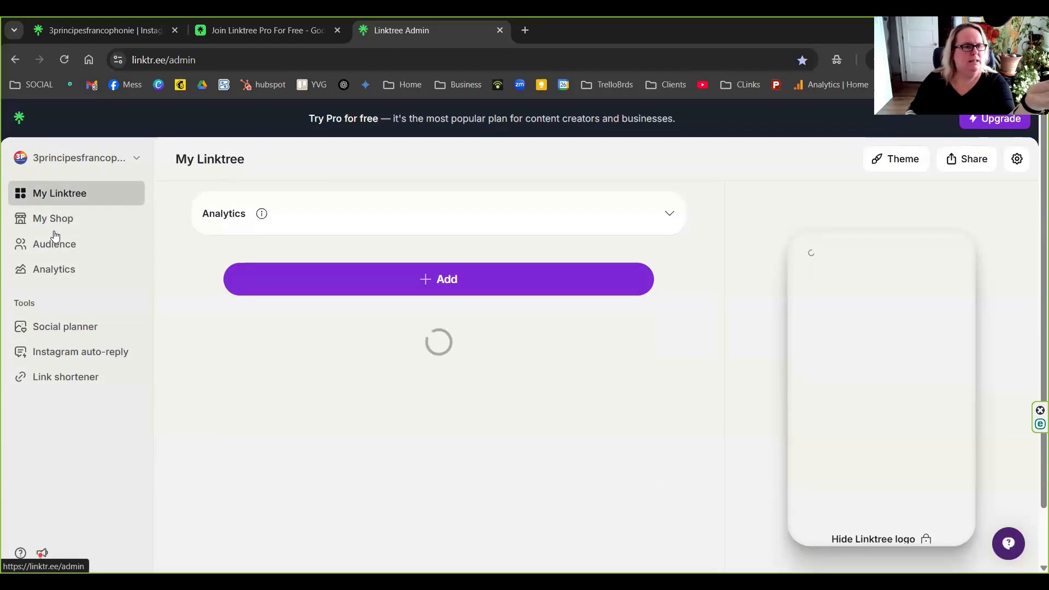
scroll(41, 306, "down", 3)
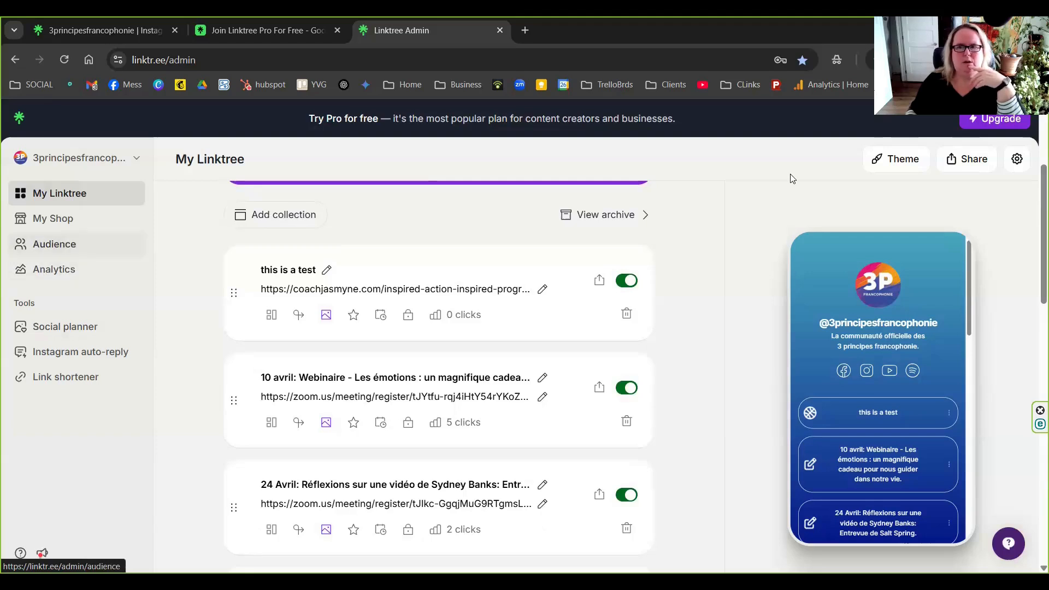
left_click(893, 154)
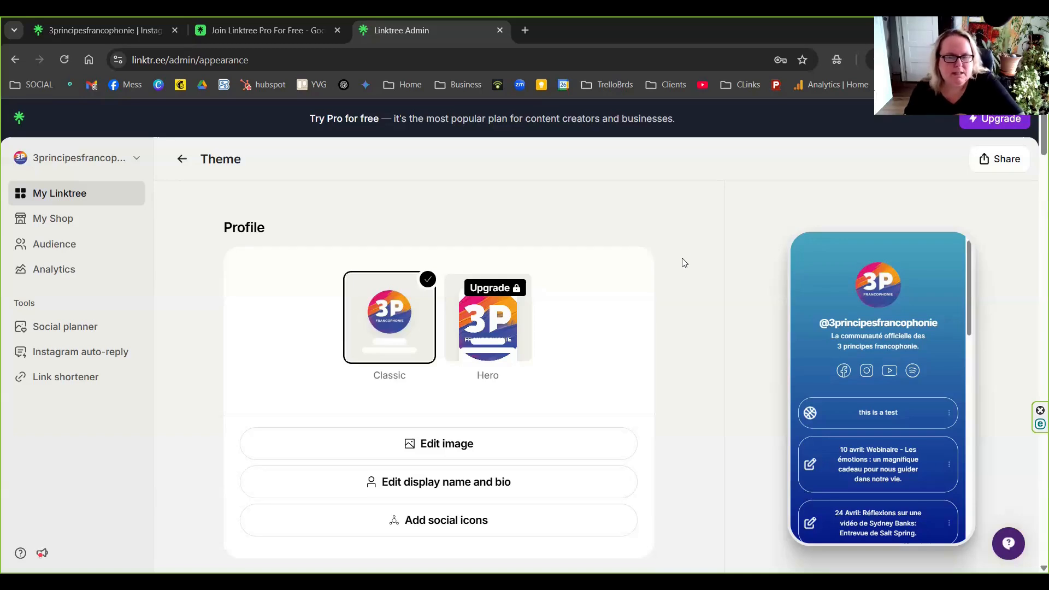
scroll(684, 263, "down", 2)
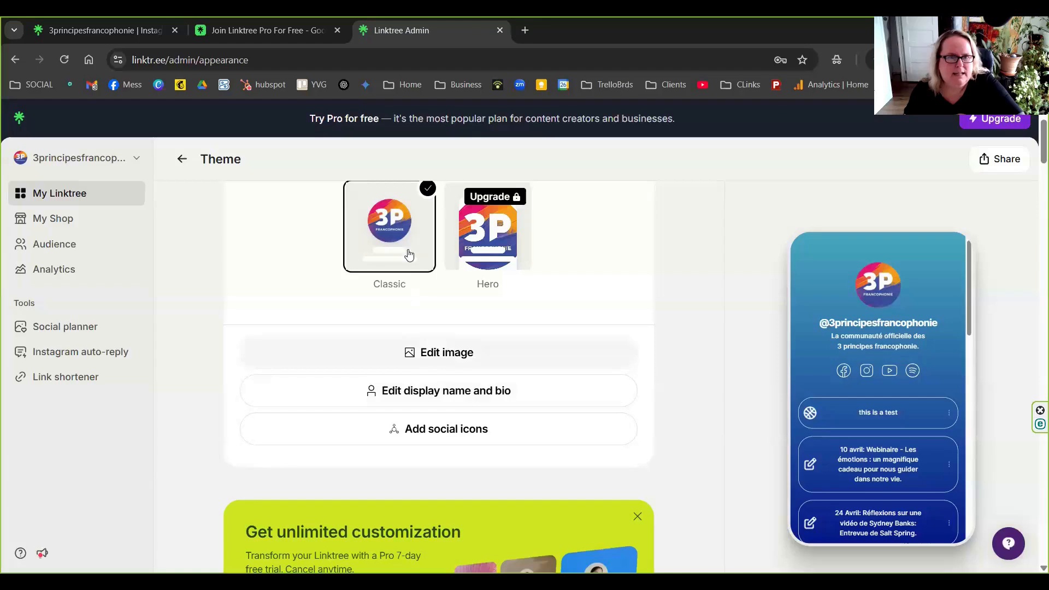
scroll(478, 254, "up", 1)
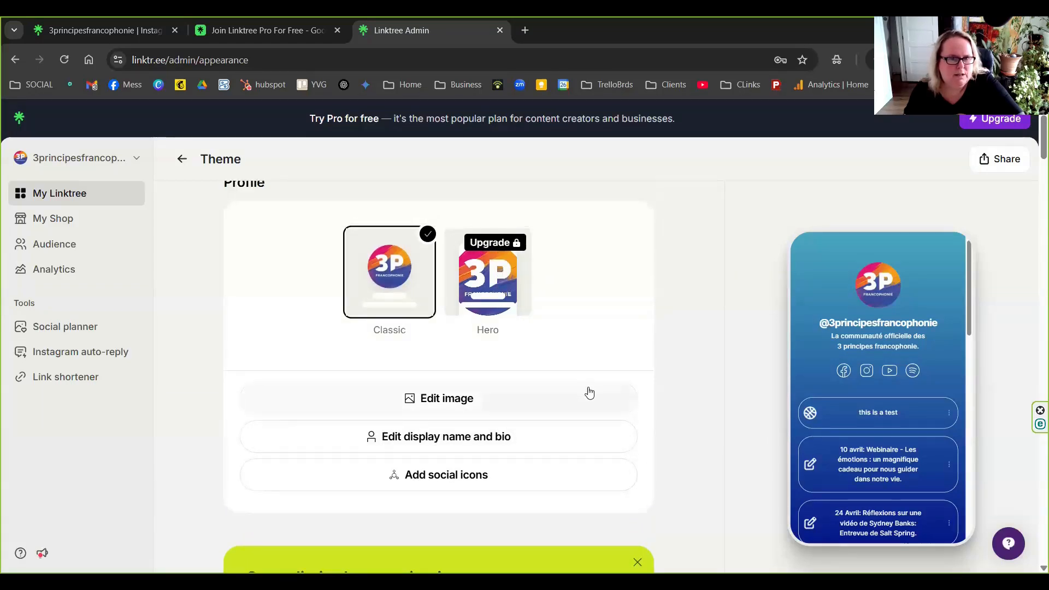
scroll(407, 417, "down", 1)
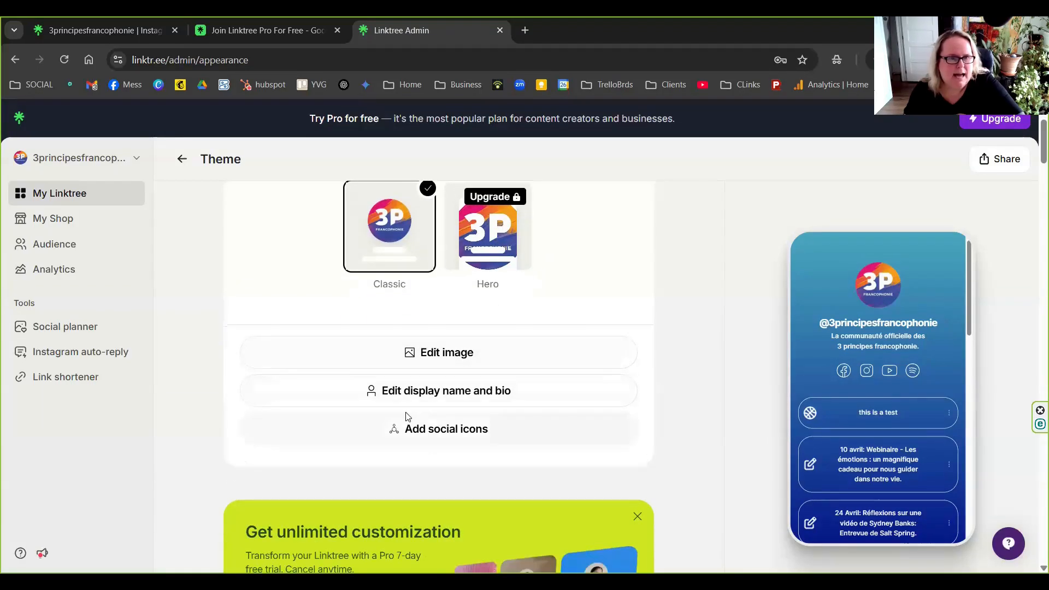
Step: Open the social icons setup, review the listed profiles and the icon position options, and close it unchanged
left_click(429, 434)
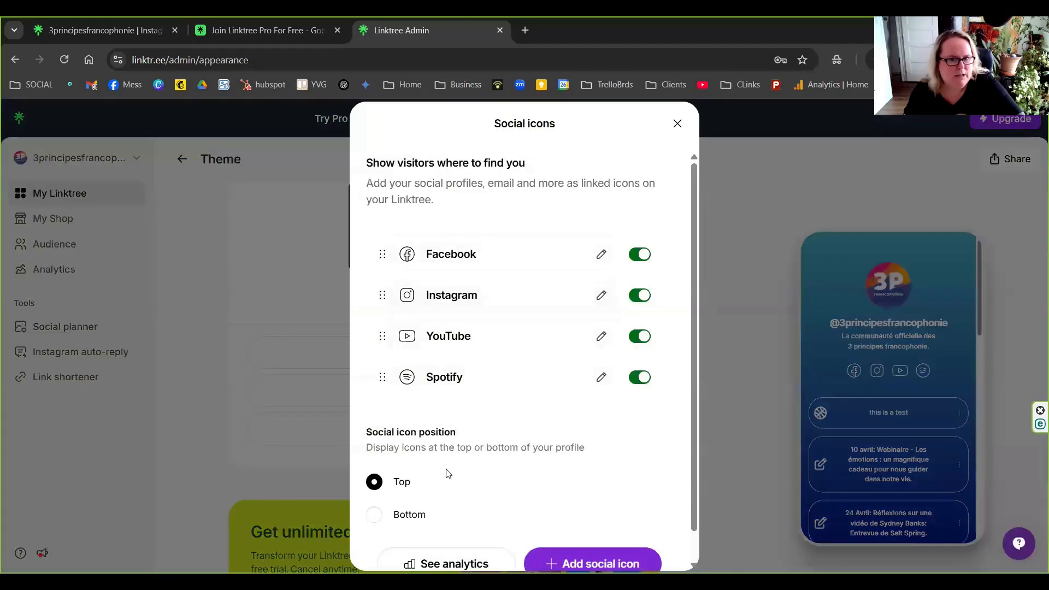
scroll(446, 472, "down", 1)
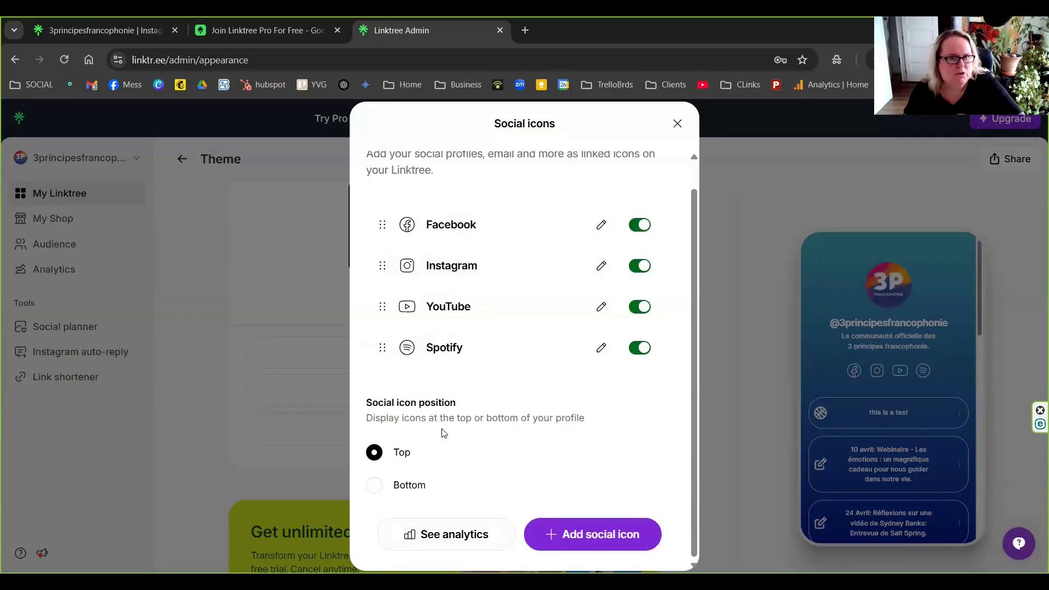
scroll(442, 424, "up", 1)
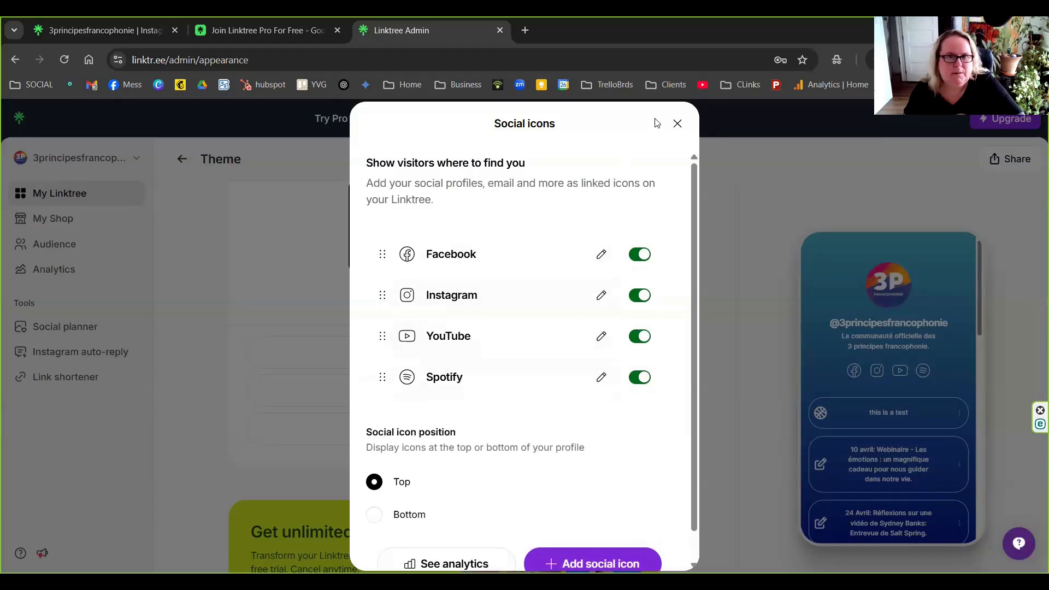
key("Escape")
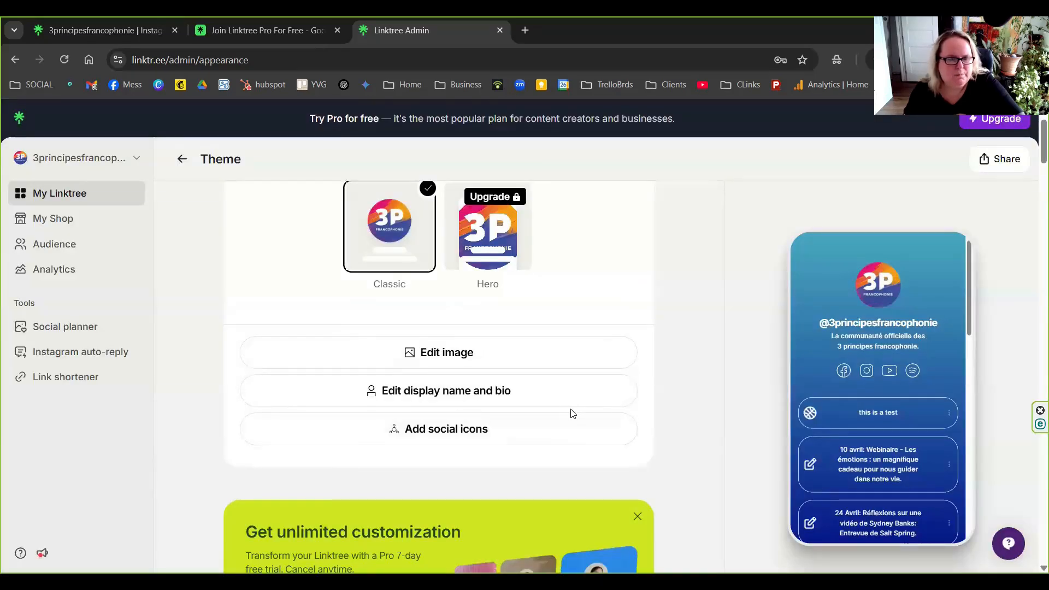
Step: Look over the available Linktree themes below the profile options and return to the Profile section
scroll(571, 410, "down", 5)
scroll(572, 414, "down", 4)
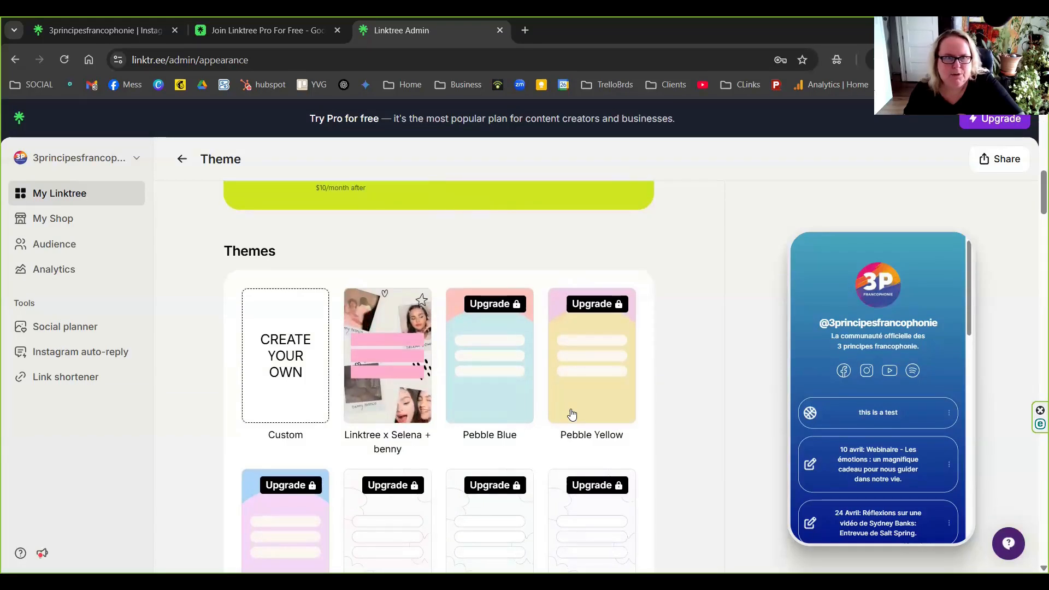
scroll(572, 415, "up", 5)
scroll(572, 414, "up", 5)
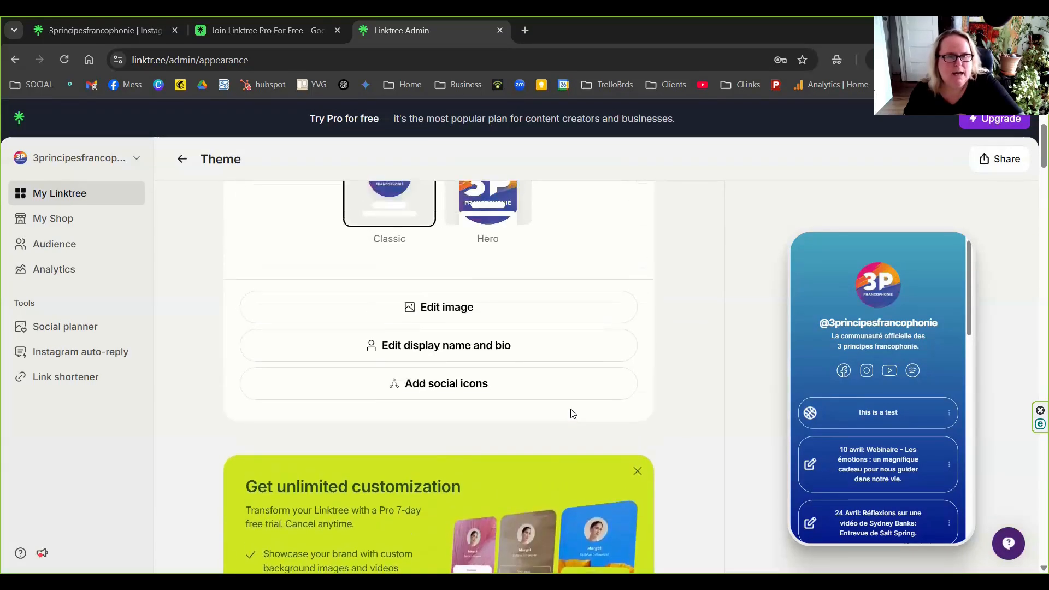
scroll(572, 415, "up", 1)
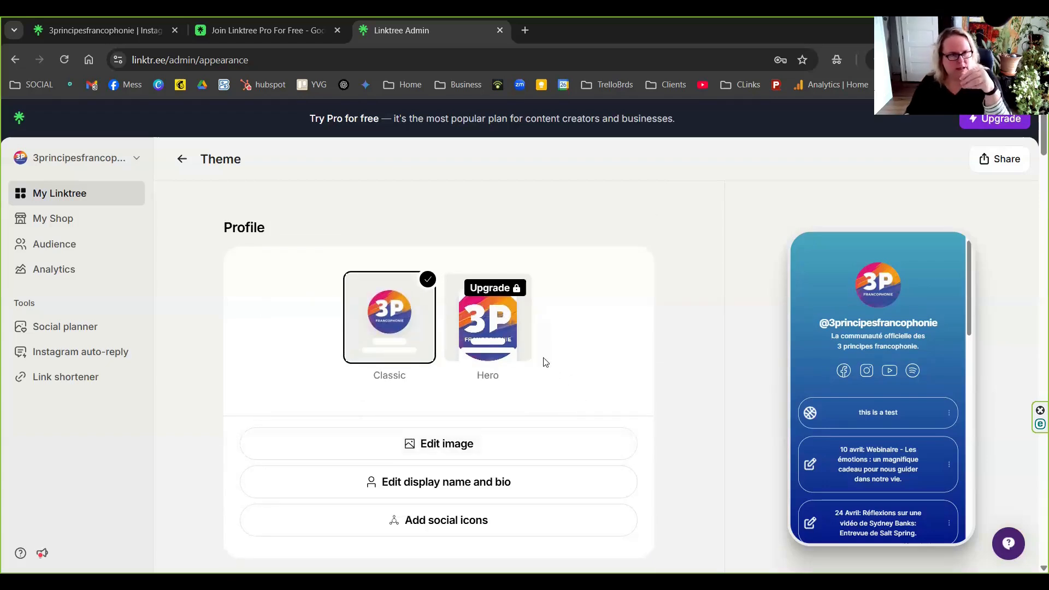
Step: Switch to the public 3principesfrancophonie page and select its web address
left_click(109, 31)
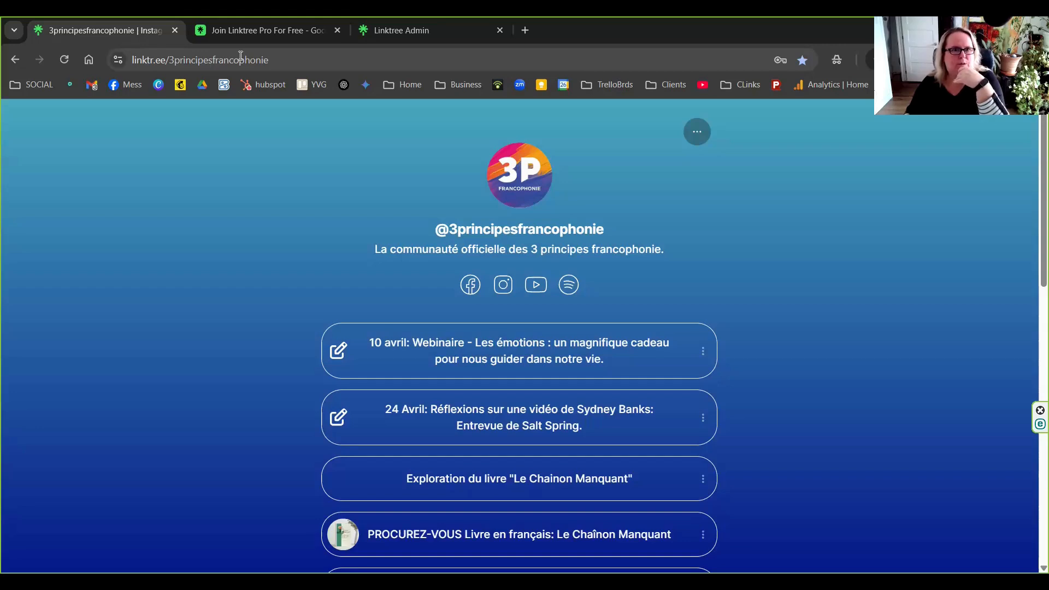
left_click(290, 57)
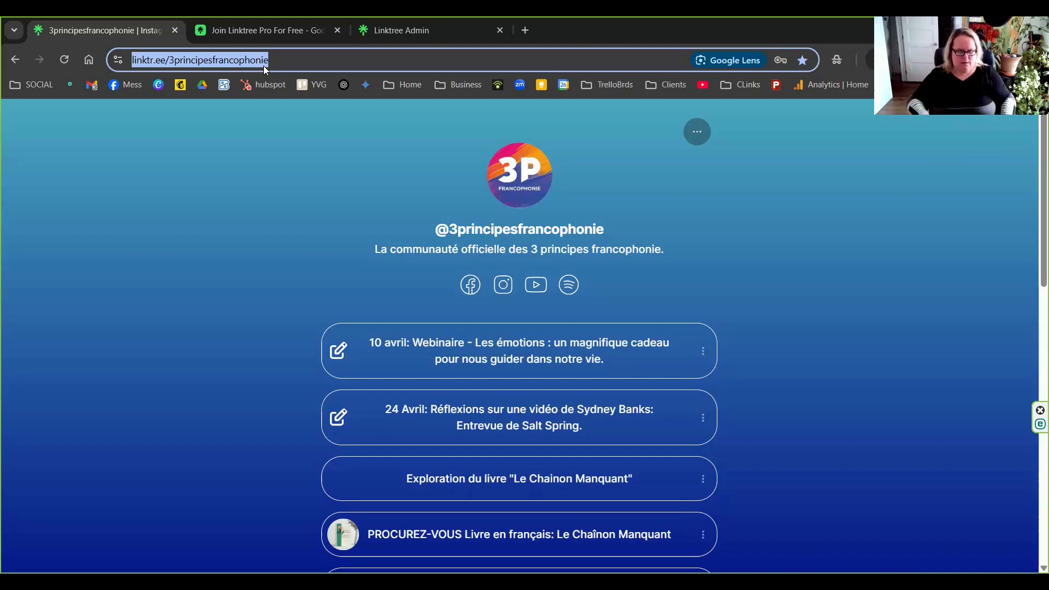
type("3prin")
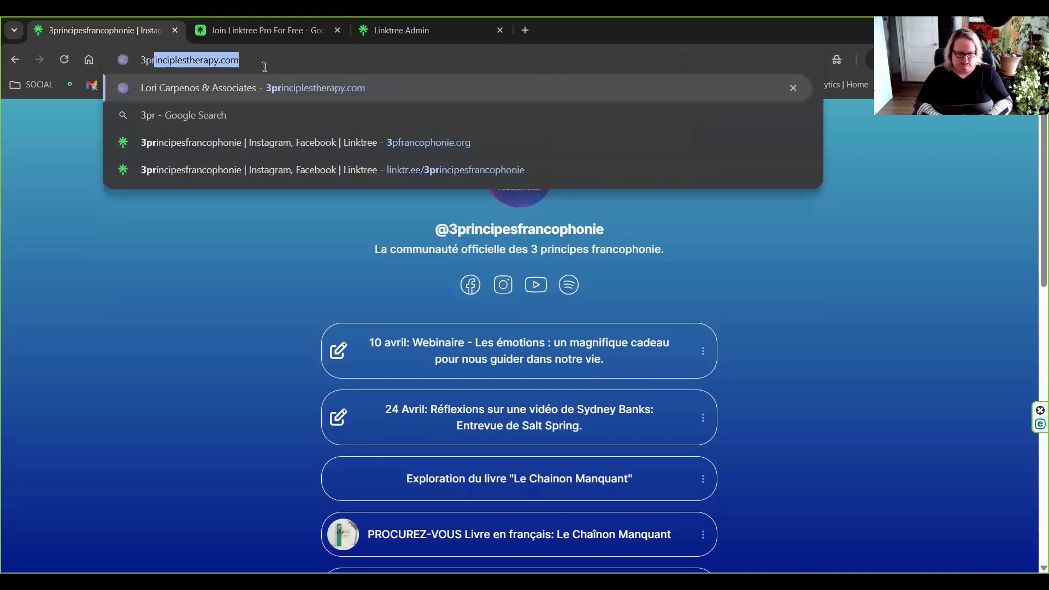
type("ciples")
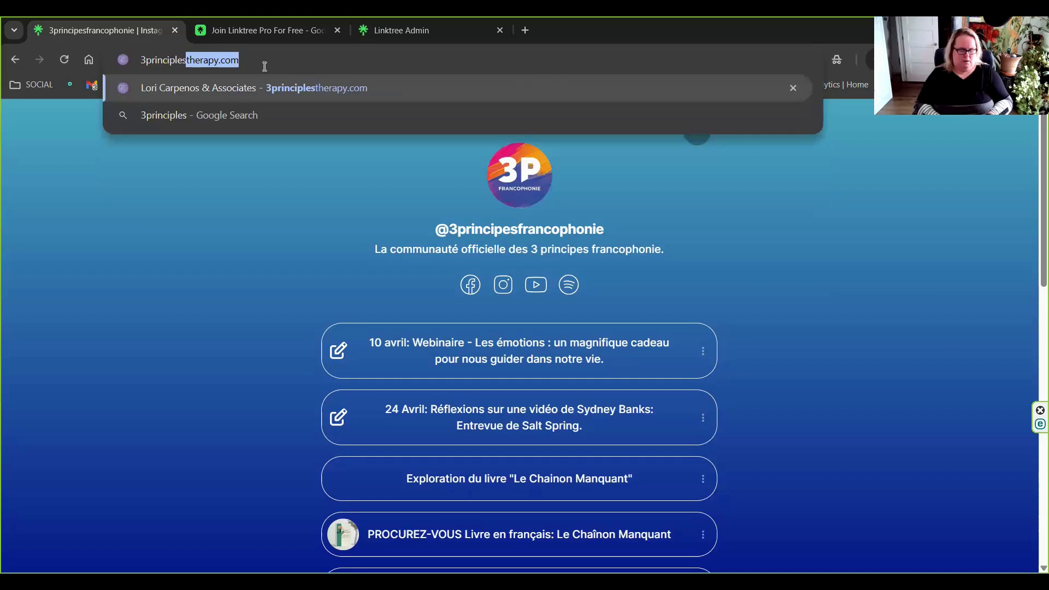
type("fra")
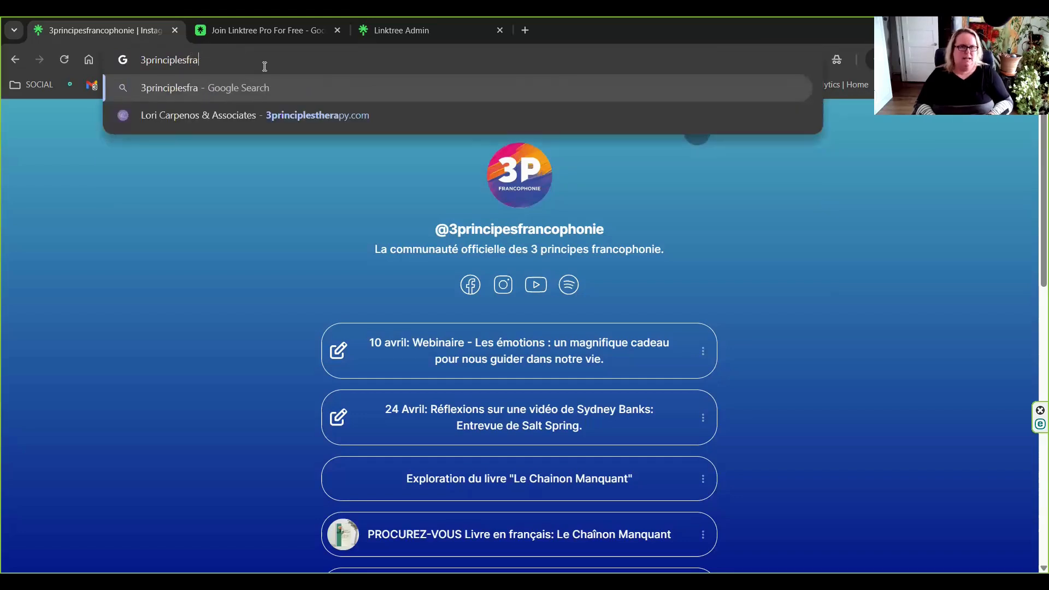
key("BackSpace")
key("BackSpace")
key("BackSpace")
key("BackSpace")
key("BackSpace")
key("BackSpace")
key("BackSpace")
key("BackSpace")
key("BackSpace")
key("BackSpace")
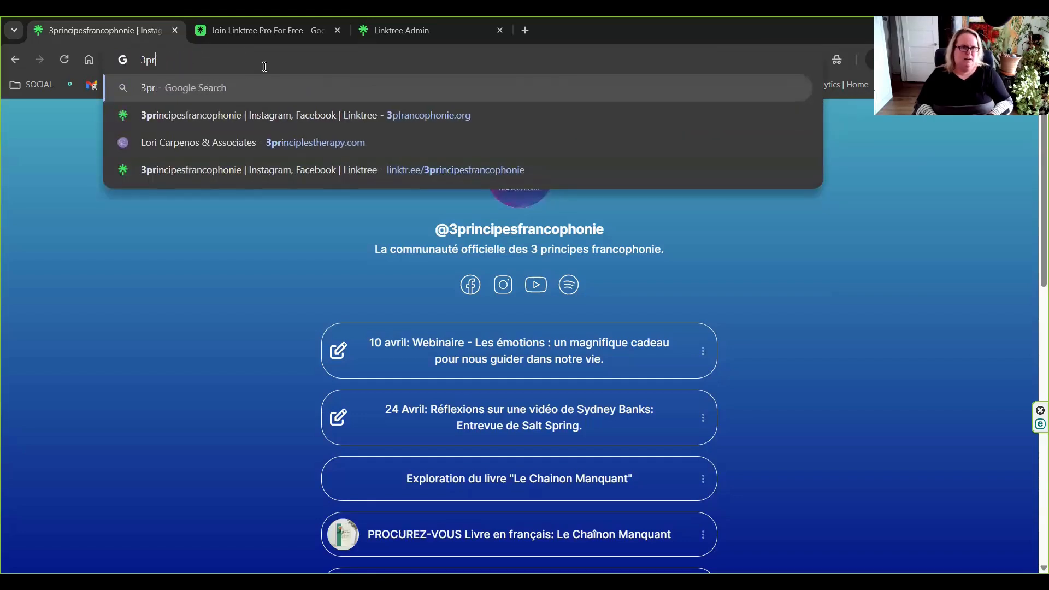
Step: Load the custom domain 3pfrancophonie.org in place of the linktr.ee address
type("francophone")
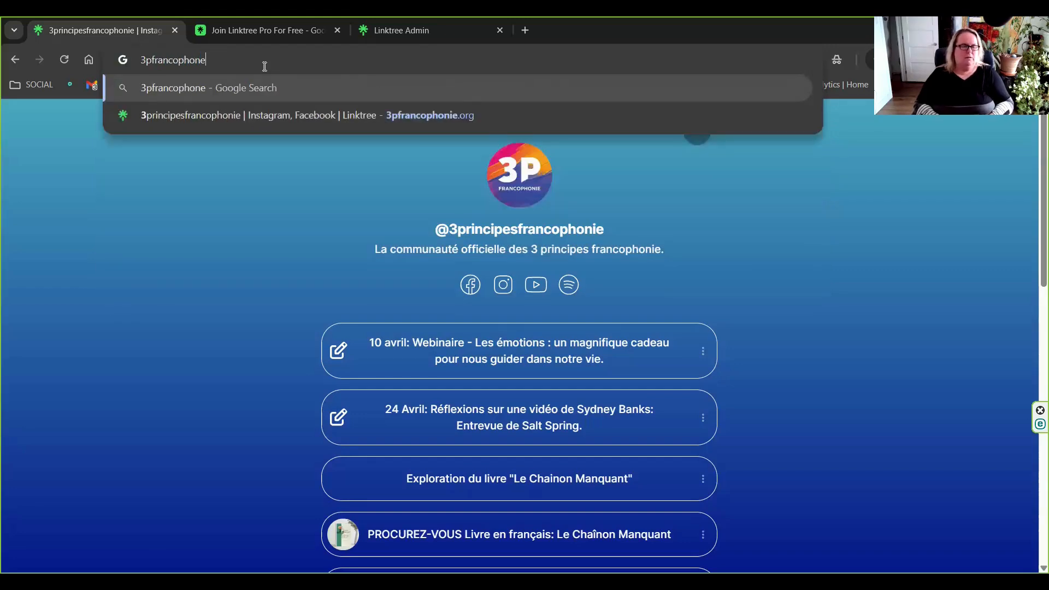
key("BackSpace")
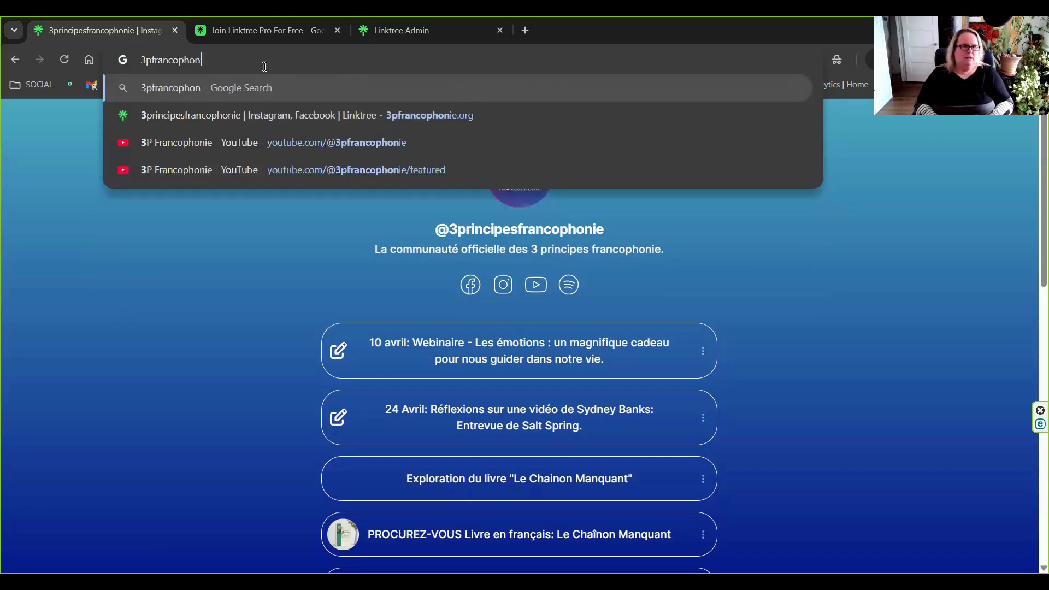
type("ie")
key("Return")
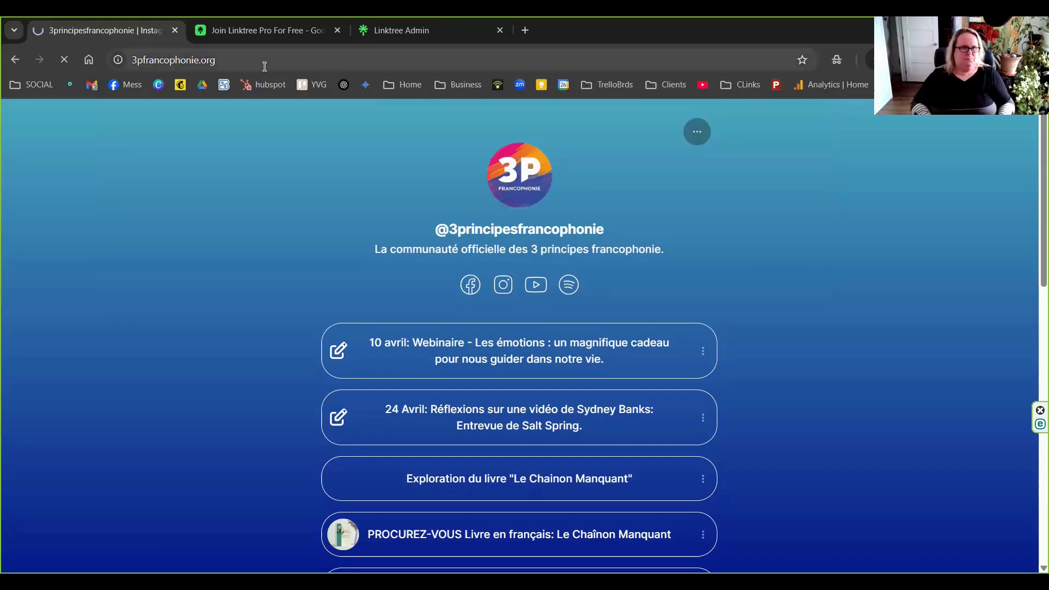